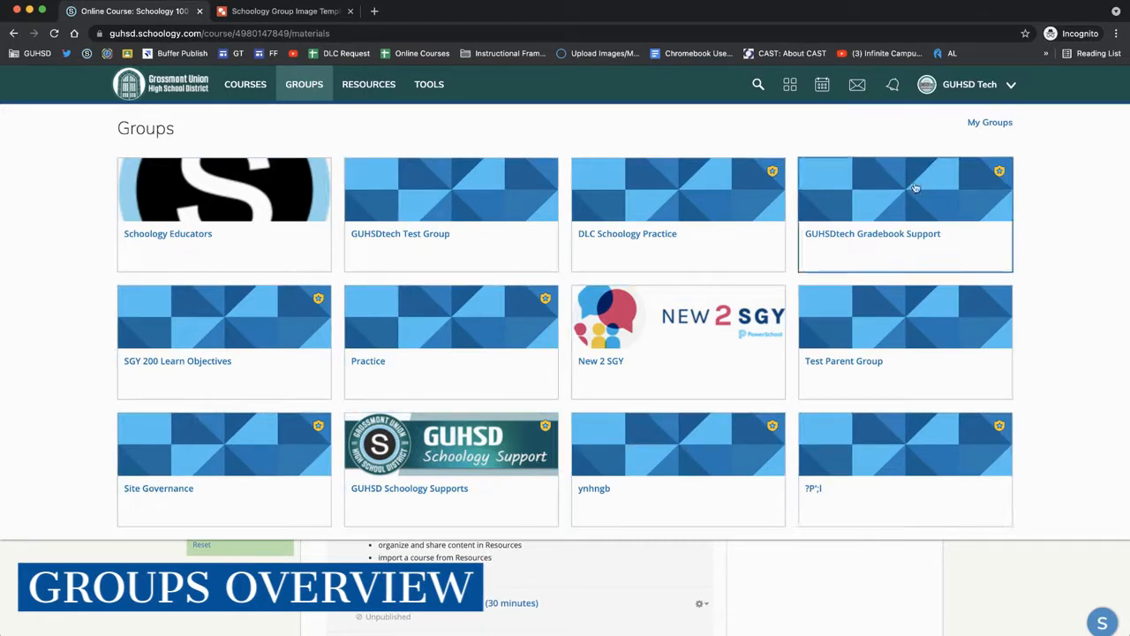
- Browse the My Groups, School Groups and Public Groups listings
click(989, 125)
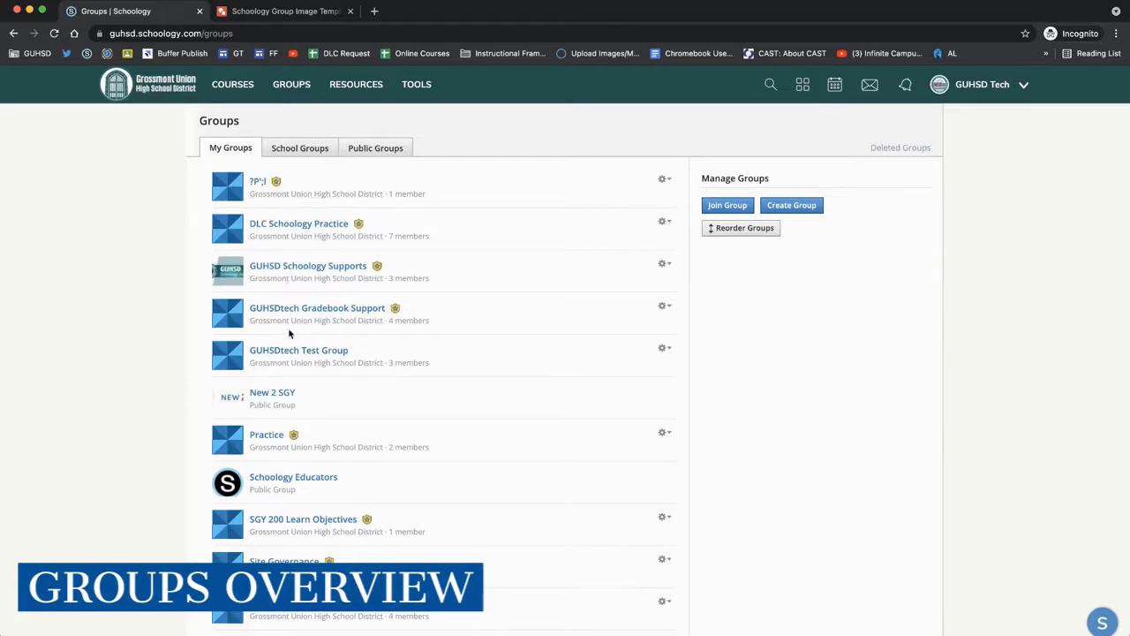
click(290, 152)
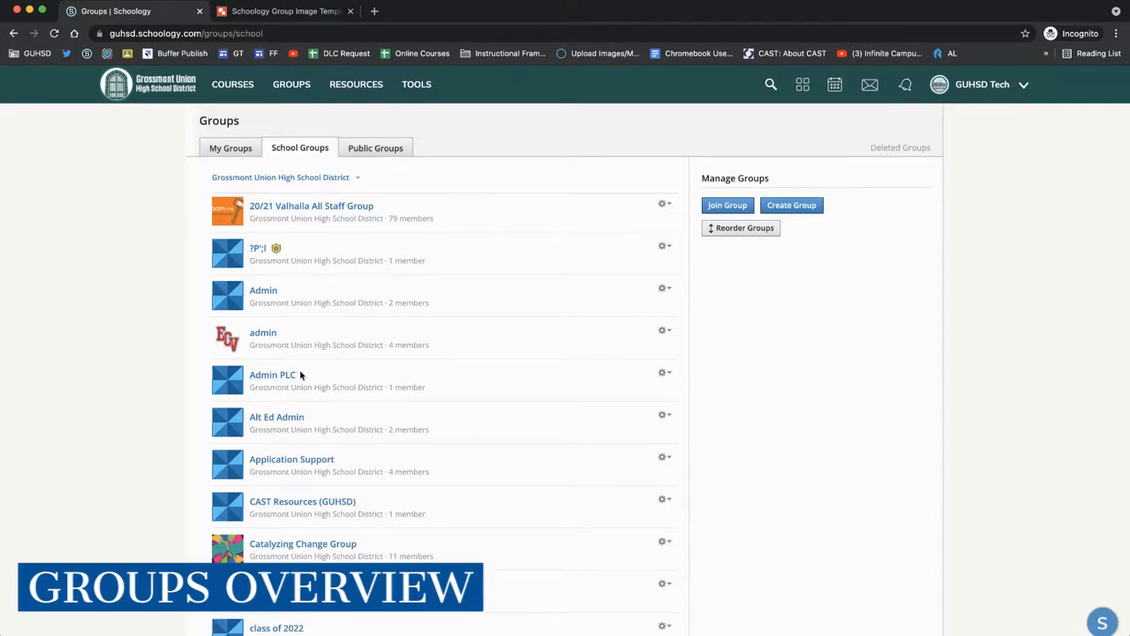
scroll(287, 375, down, 5)
scroll(299, 376, up, 6)
click(359, 147)
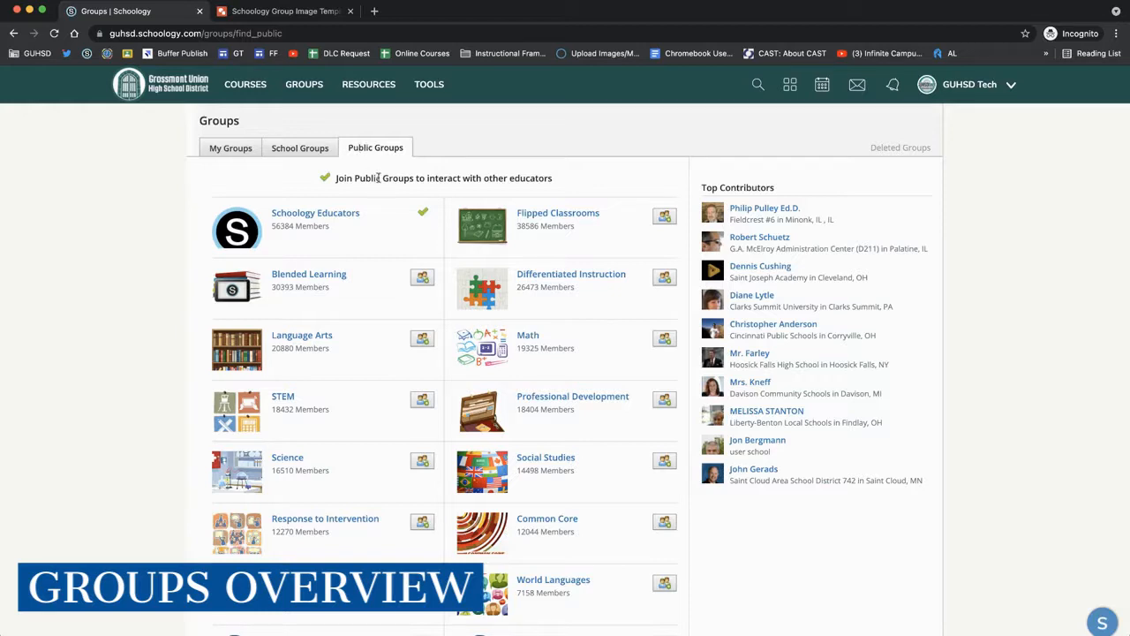
triple_click(309, 226)
click(322, 226)
- Open the deleted groups list and tick the first two deleted groups
click(903, 148)
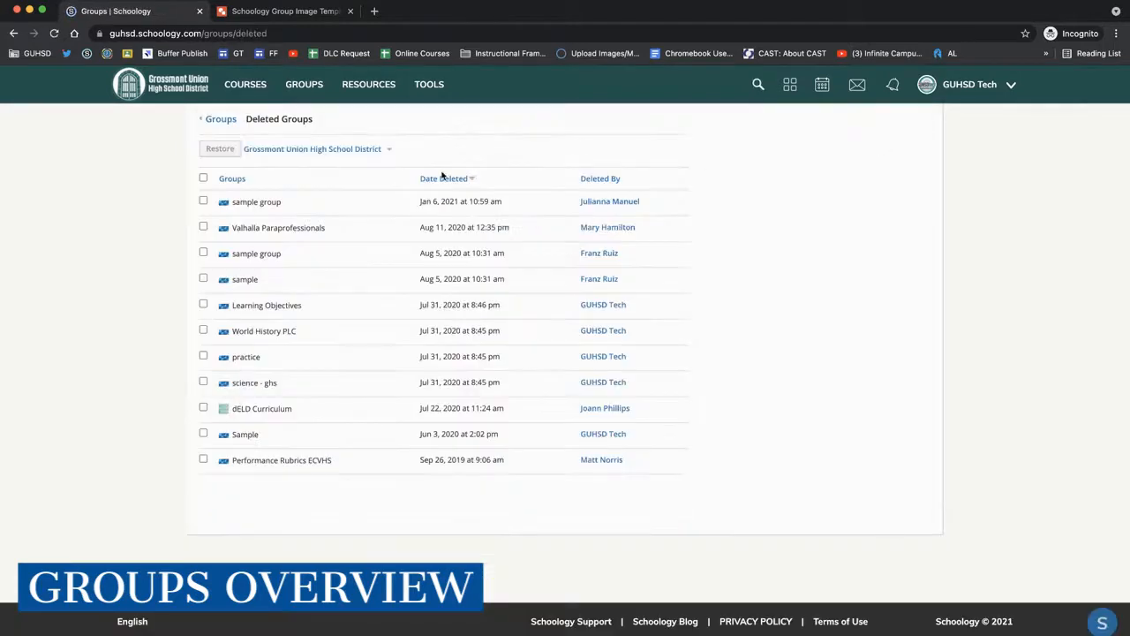
click(204, 202)
click(204, 227)
- Go back to My Groups and start creating a new group named Sample Group Name
click(292, 85)
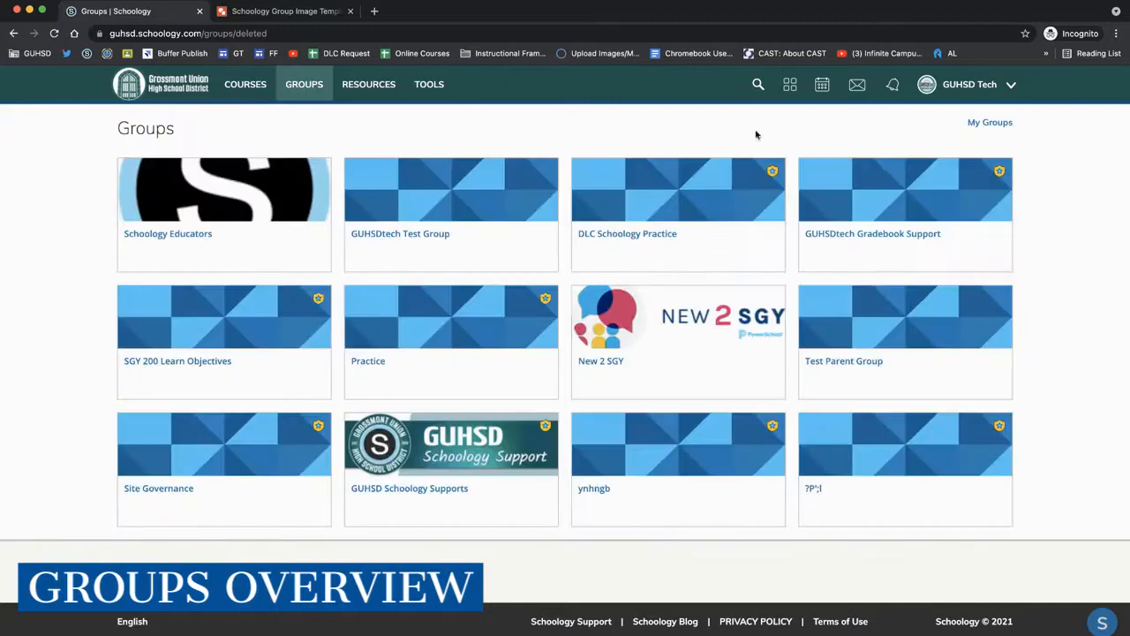
click(983, 126)
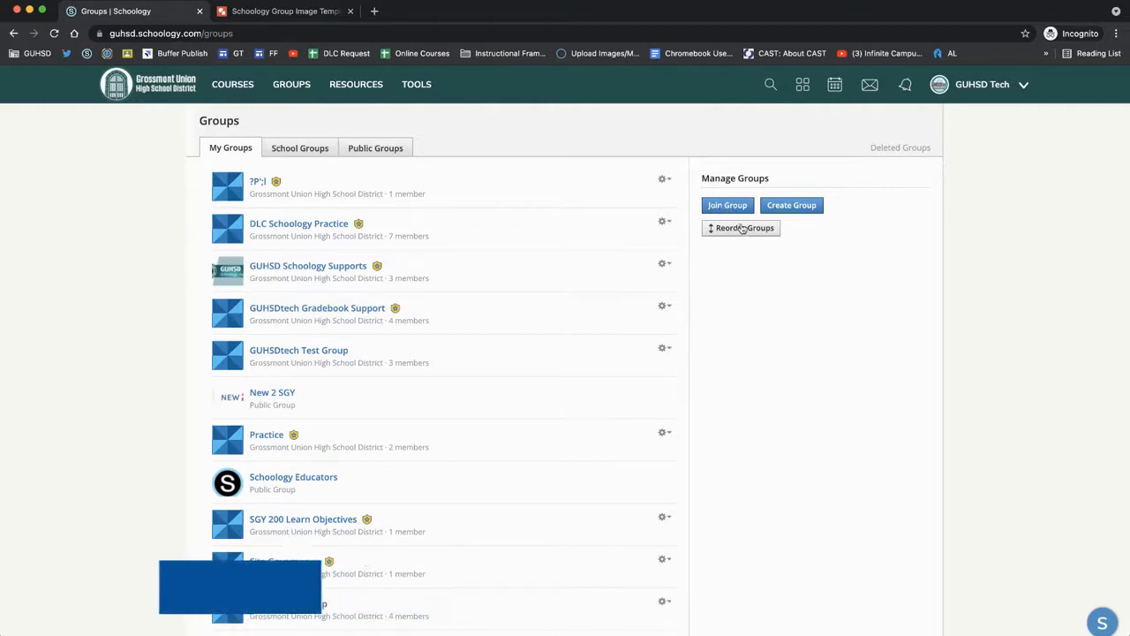
click(807, 206)
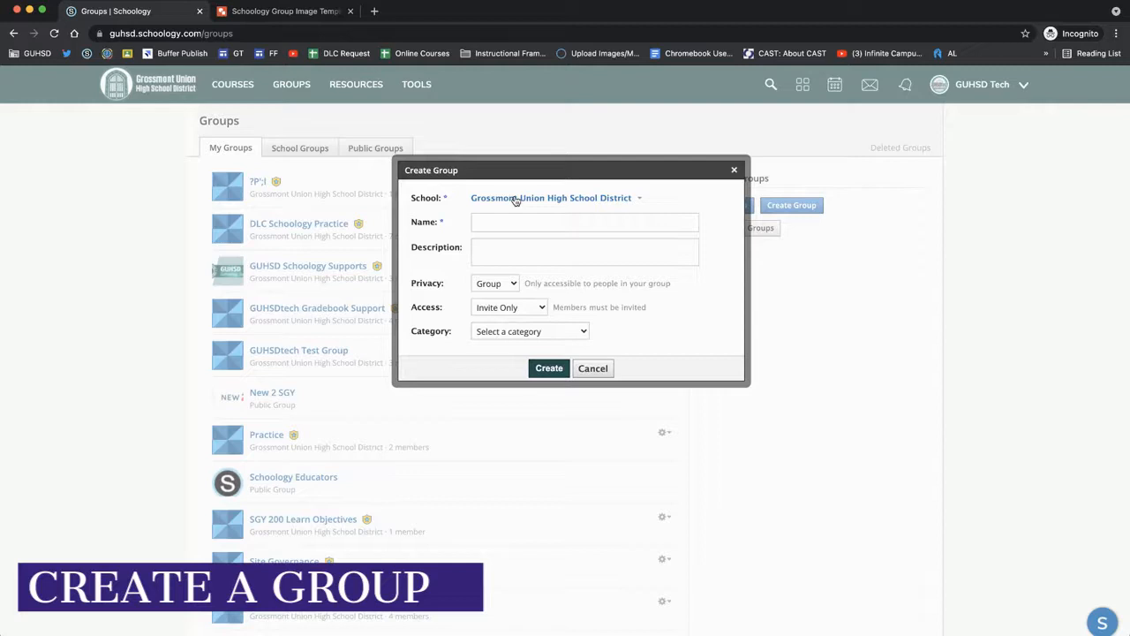
click(492, 219)
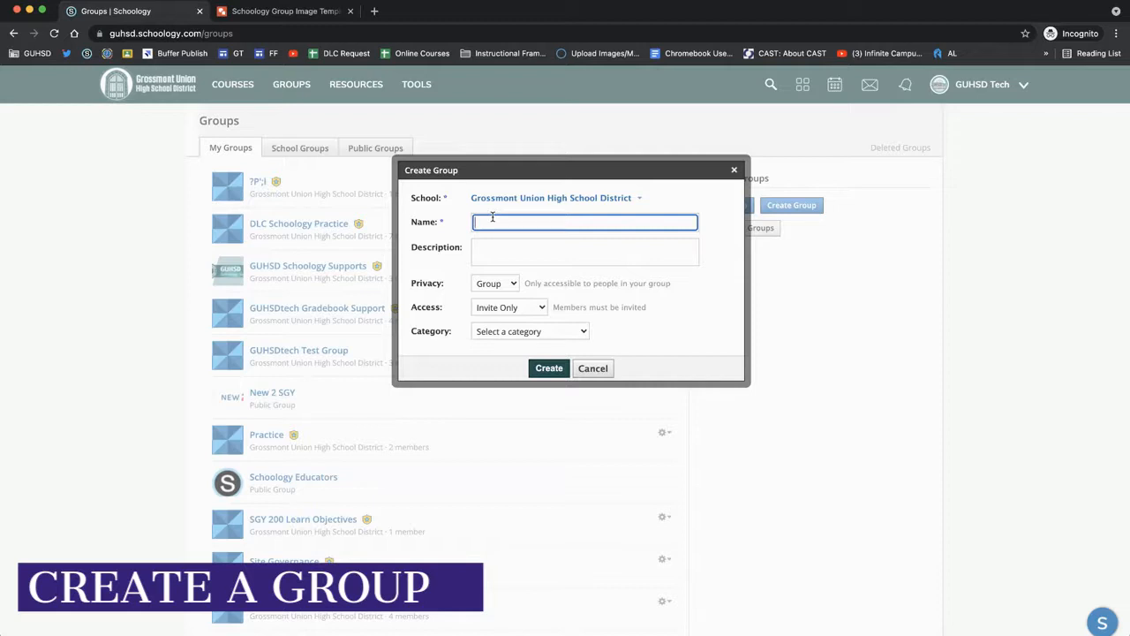
text(Sample Group Name)
click(497, 244)
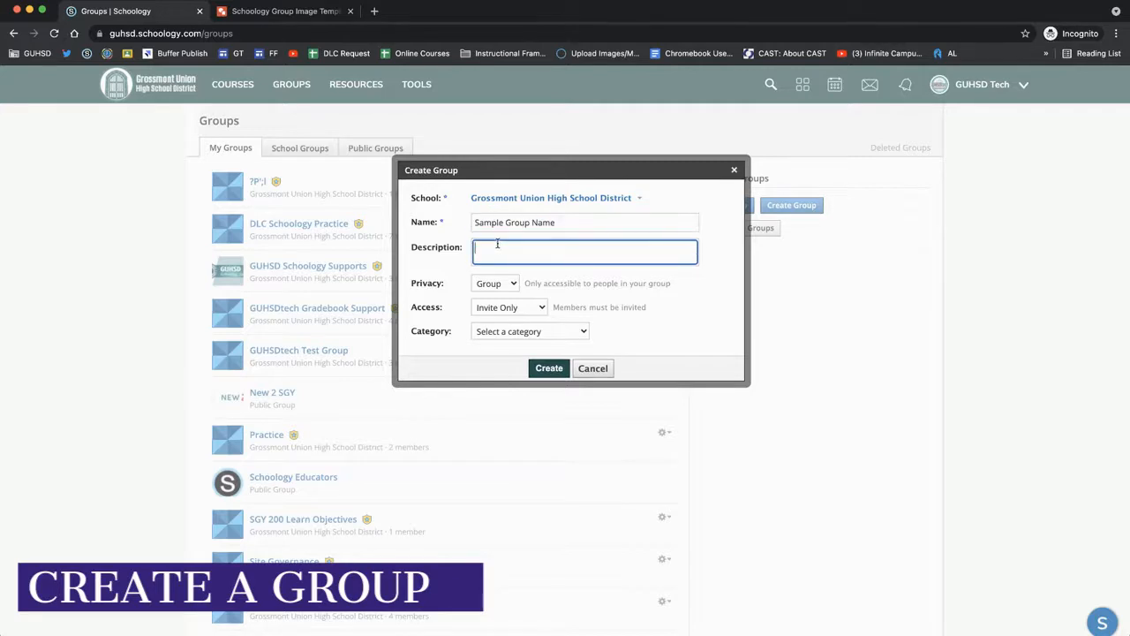
- Try setting the new group's privacy to Custom
click(447, 286)
click(490, 284)
click(533, 285)
click(502, 285)
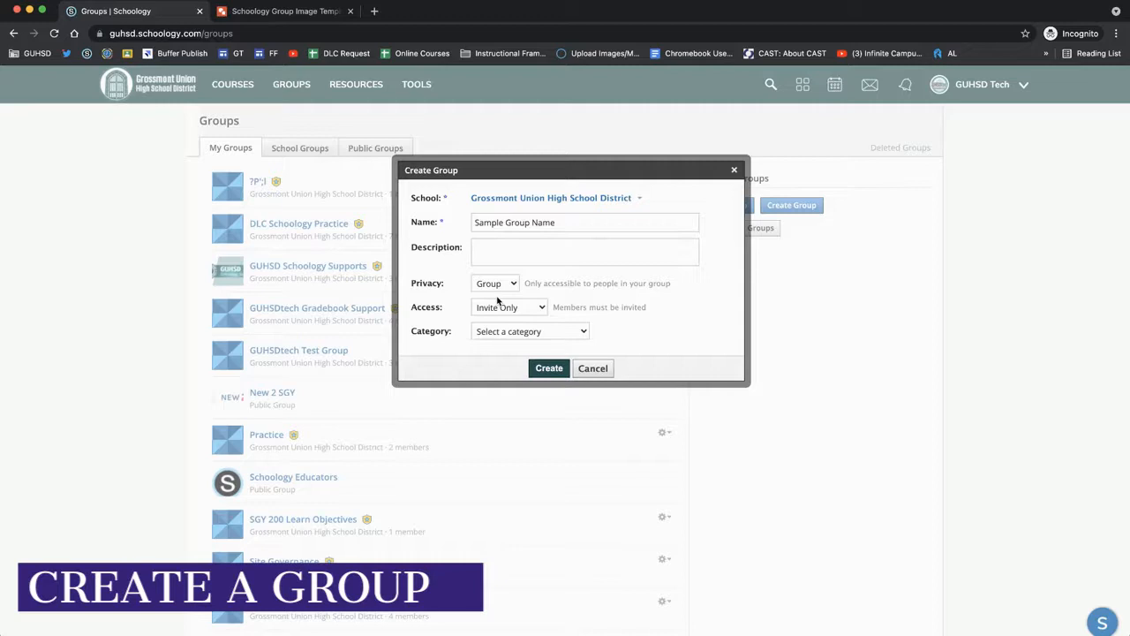
click(500, 311)
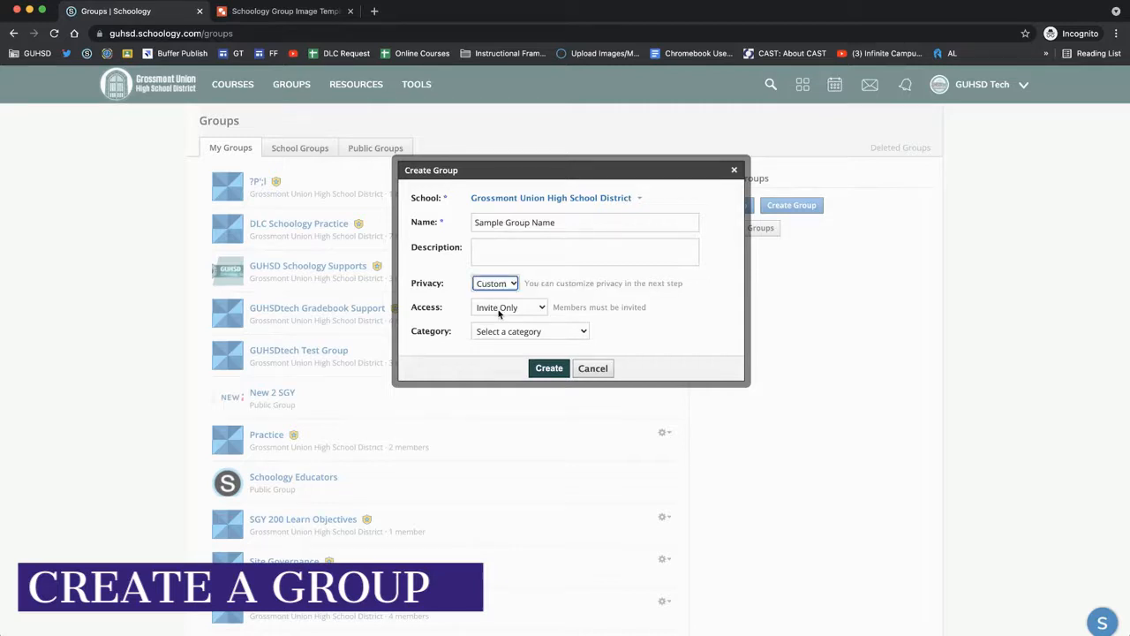
click(496, 284)
click(494, 263)
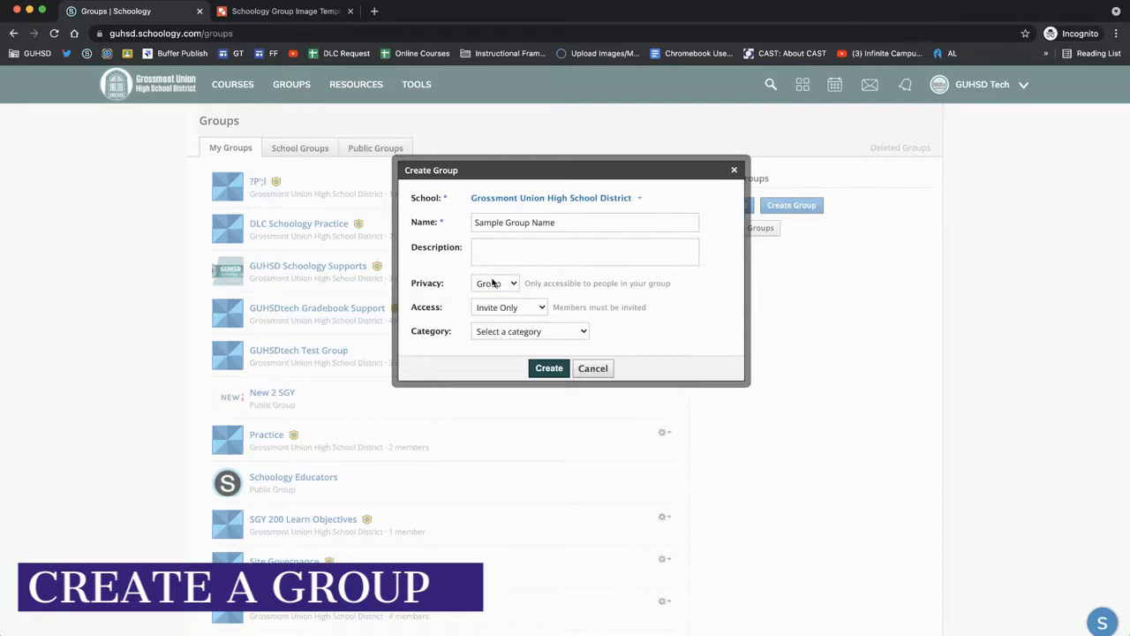
- Try the group's access options Allow Requests and Open
click(440, 309)
click(499, 311)
click(510, 324)
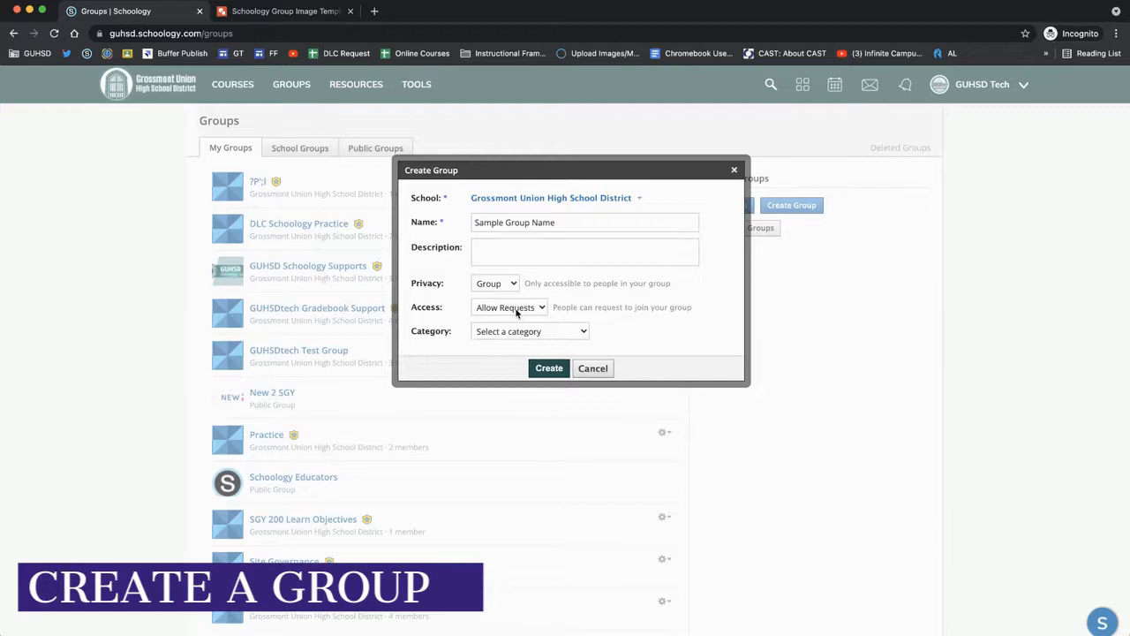
click(511, 325)
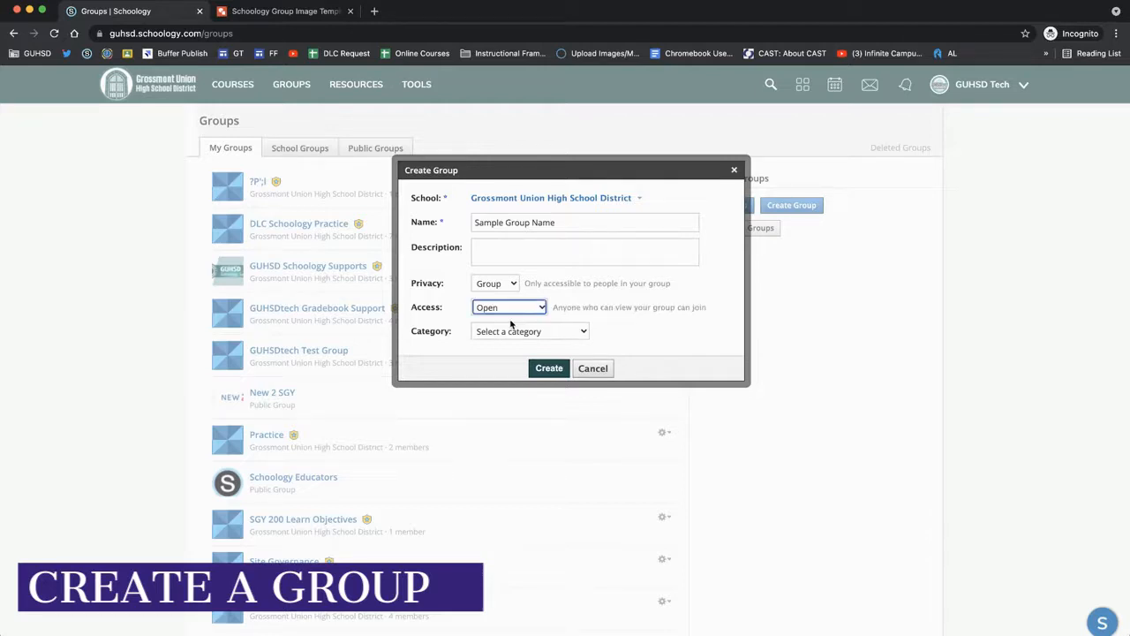
triple_click(569, 308)
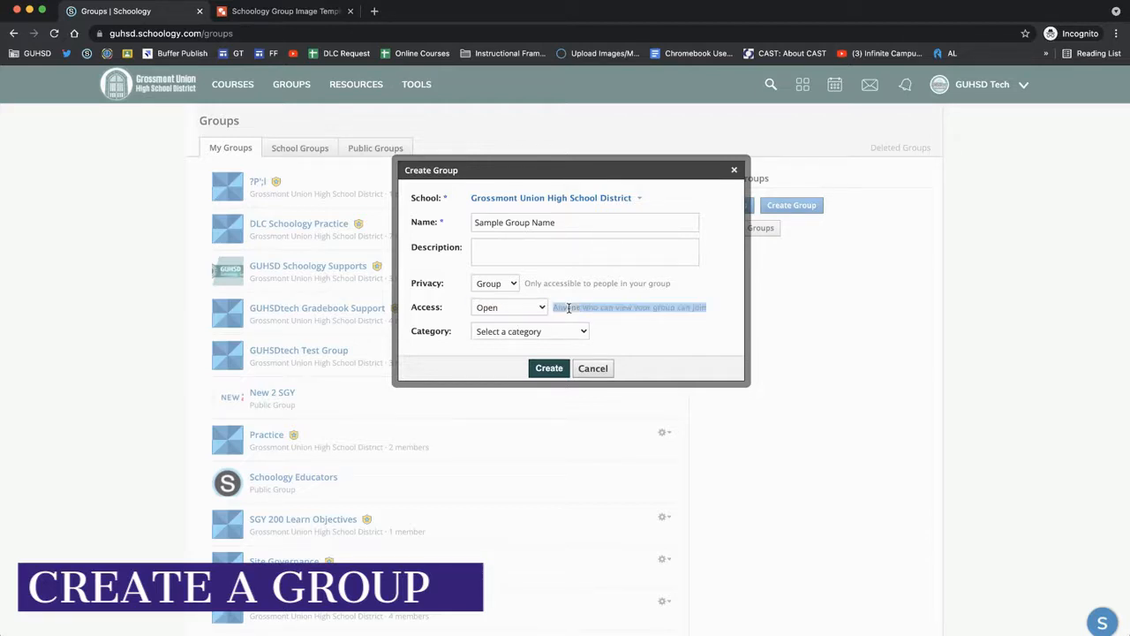
click(569, 308)
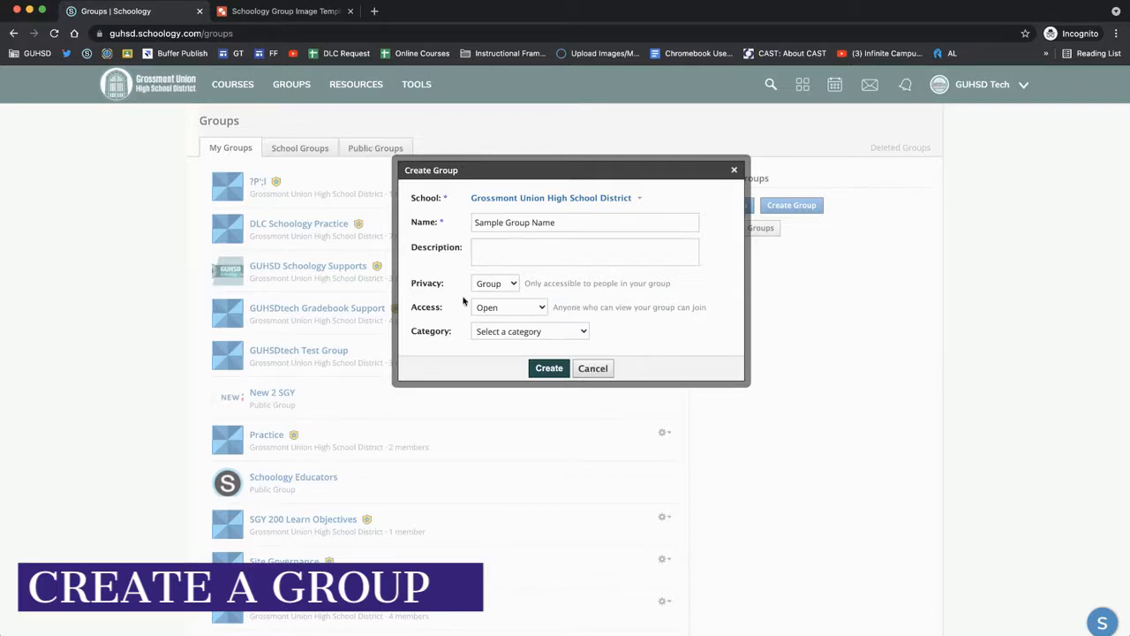
click(492, 308)
click(505, 284)
click(557, 310)
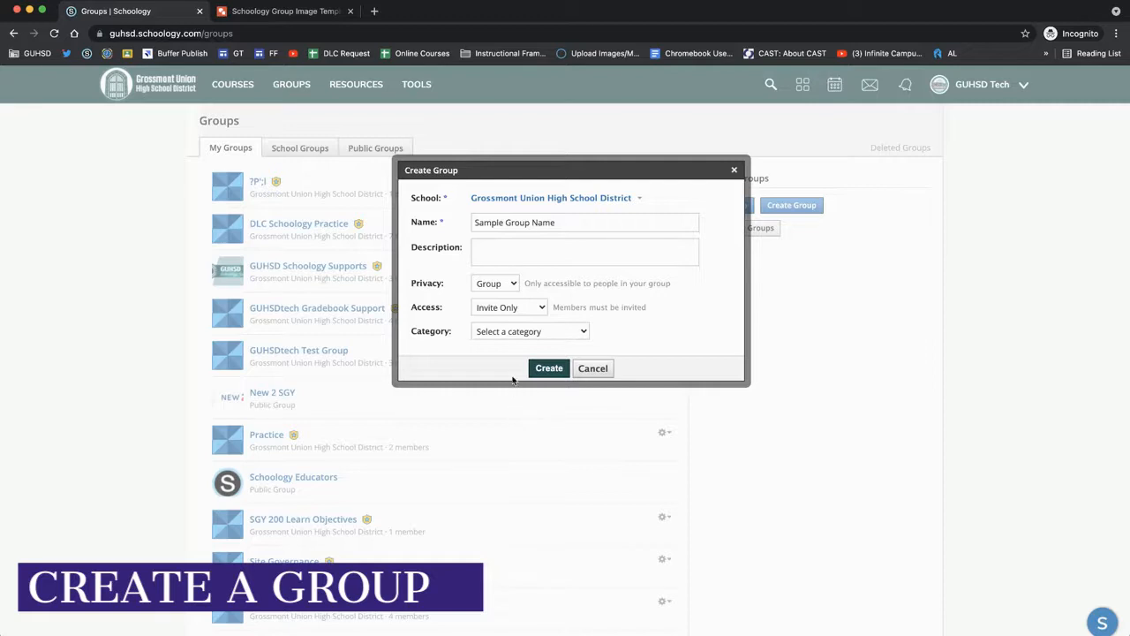
- Set the group's category to Faculty Groups and create the group
click(514, 415)
click(500, 360)
click(511, 253)
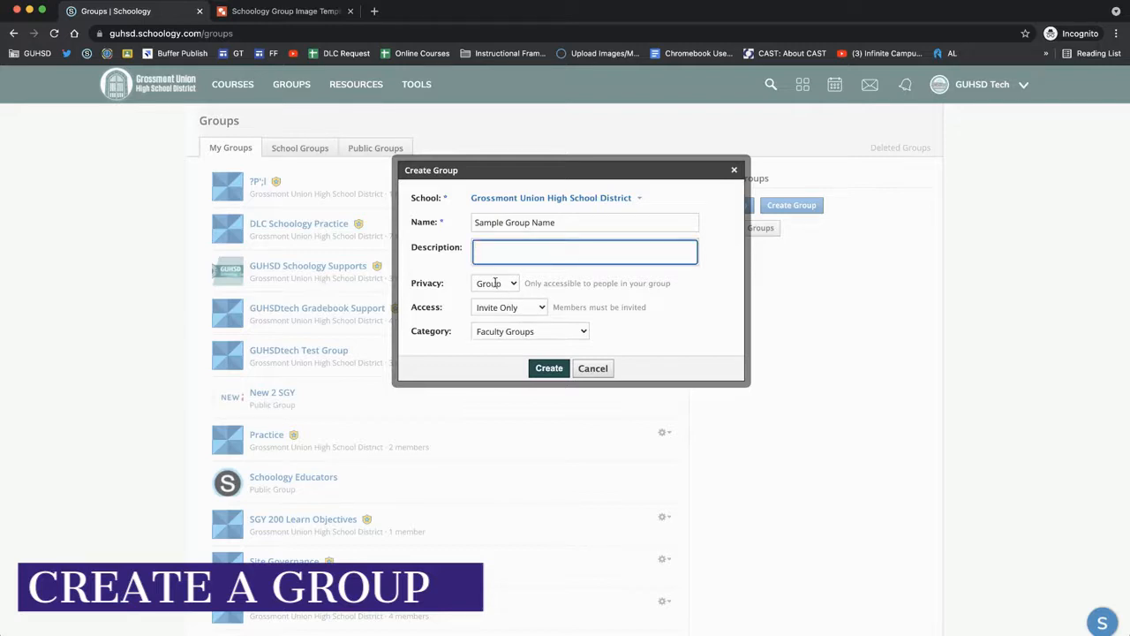
click(549, 368)
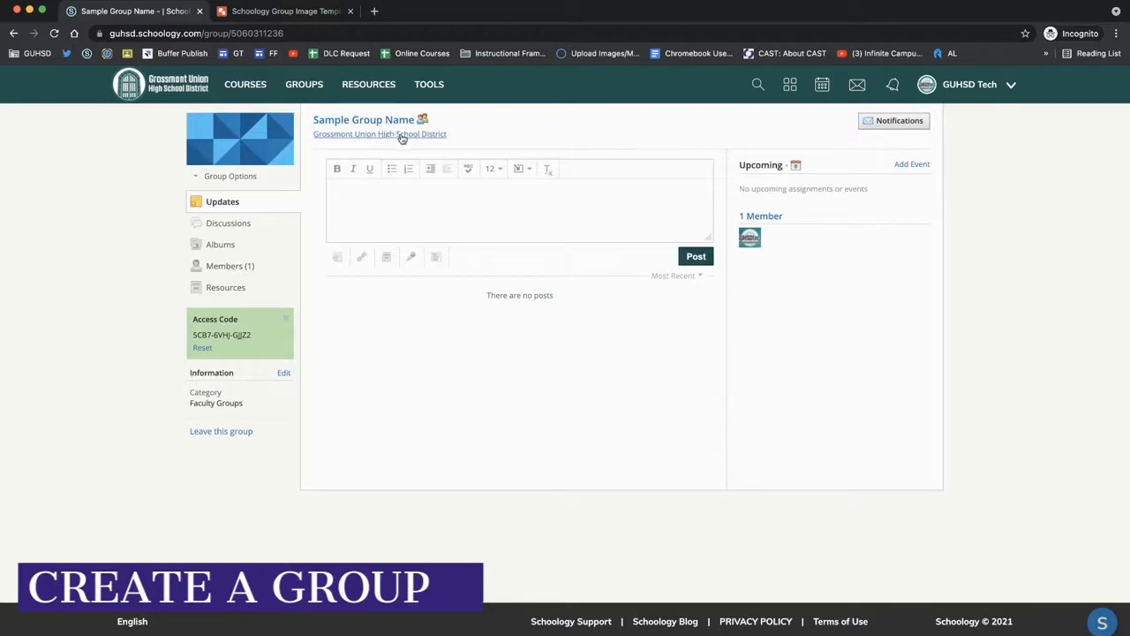
- Look at the Groups tiles page and return to the new group's page
mouse_move(244, 119)
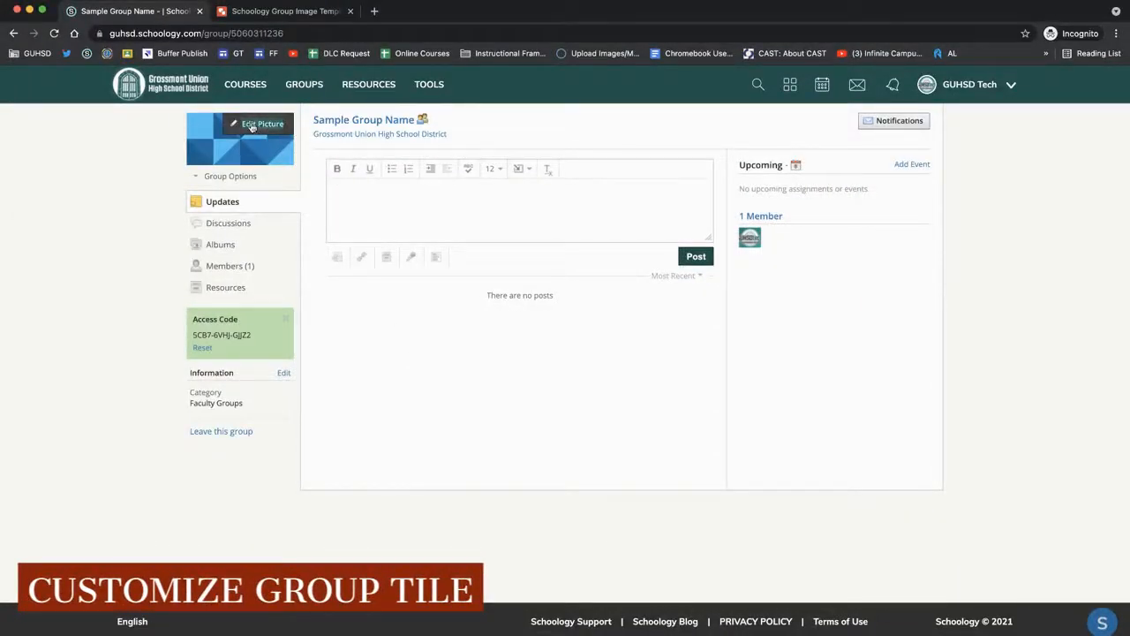
click(300, 91)
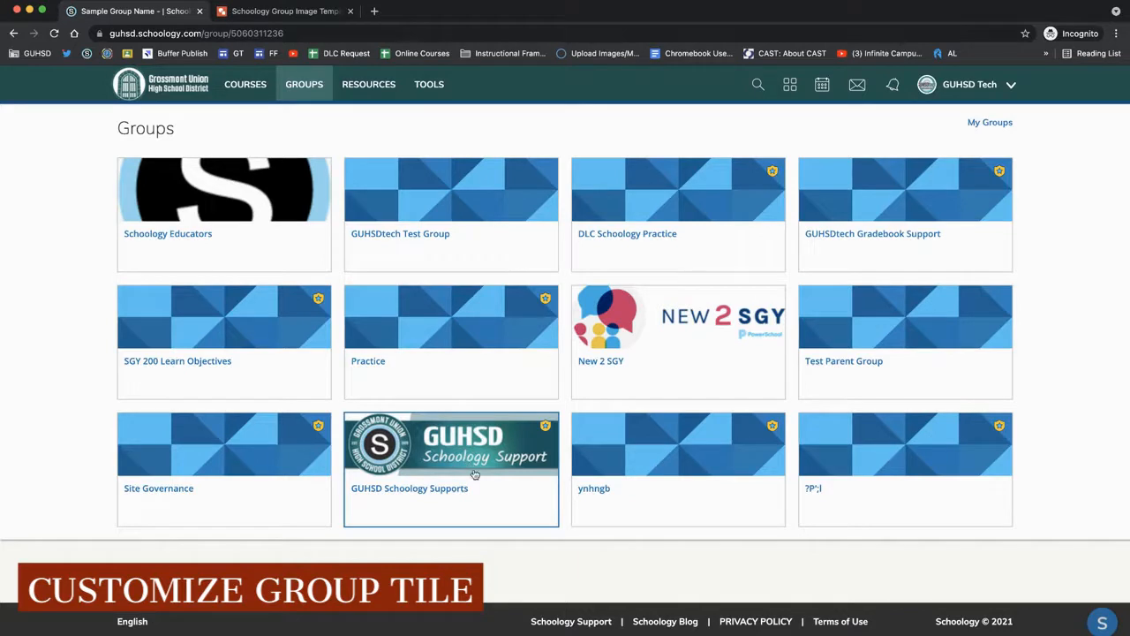
click(470, 547)
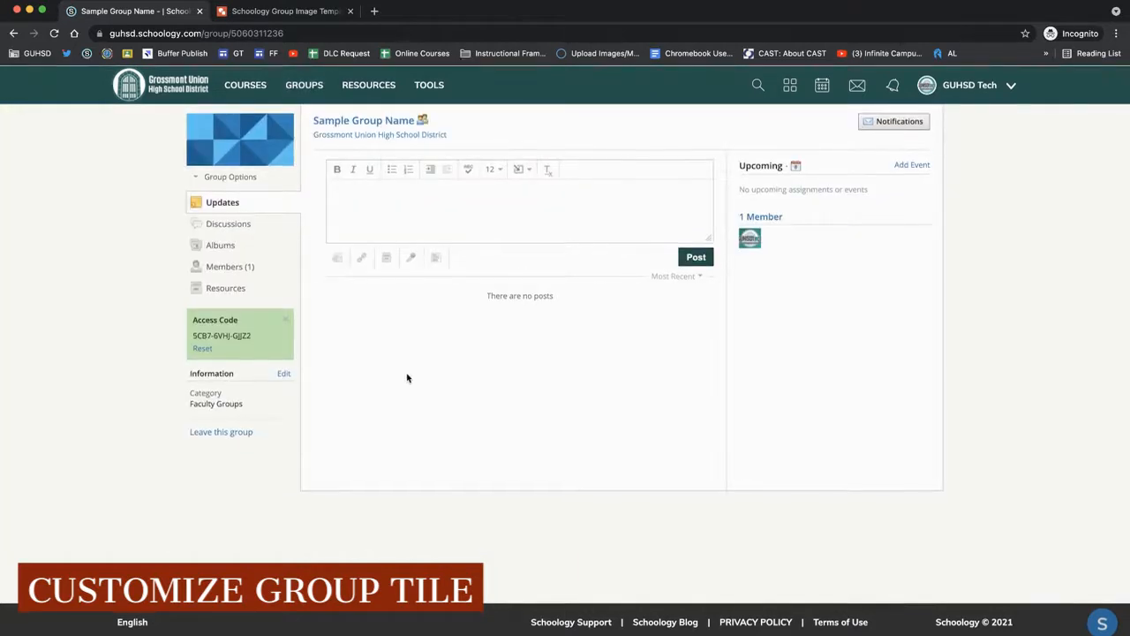
- Switch to the Schoology Group Image Template drawing and paste the Mount Miguel Matadors logo into it
mouse_move(265, 127)
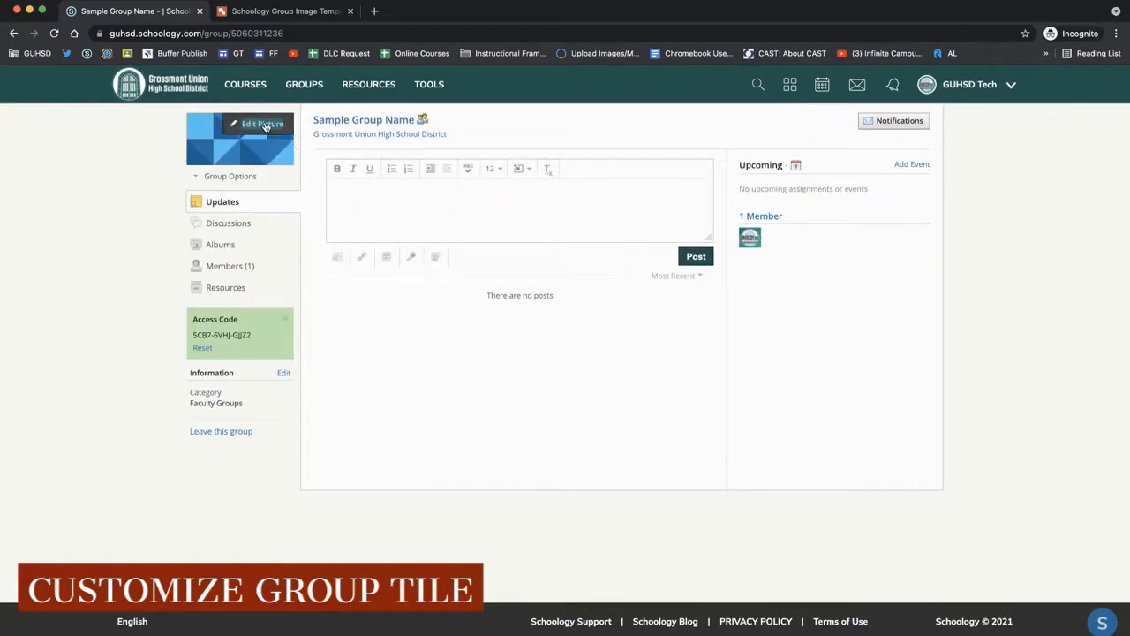
click(286, 12)
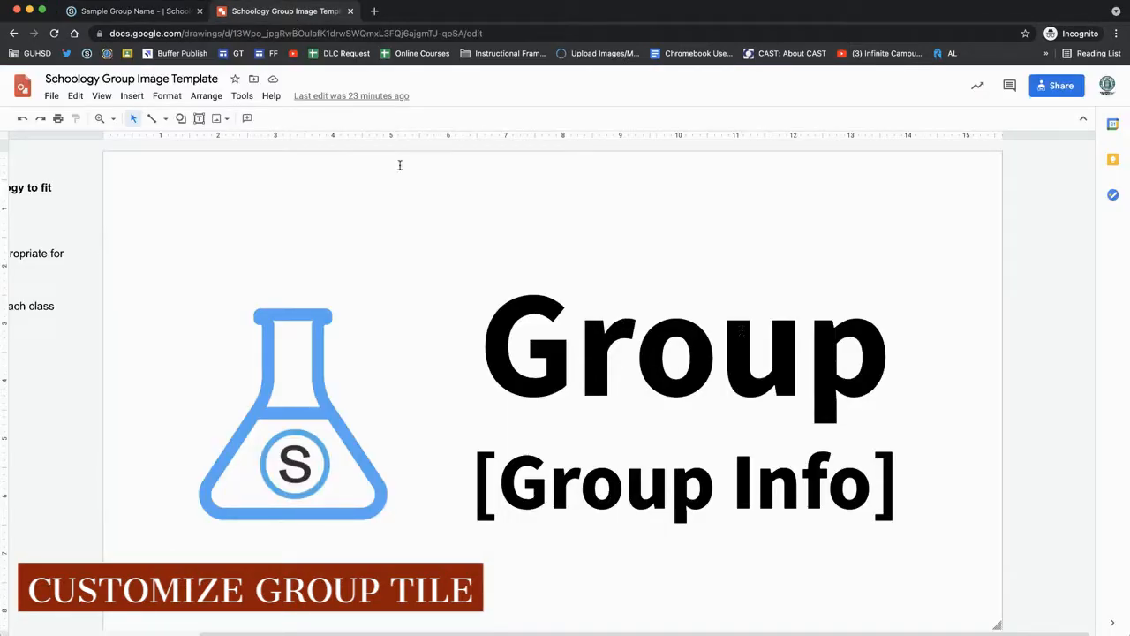
click(124, 12)
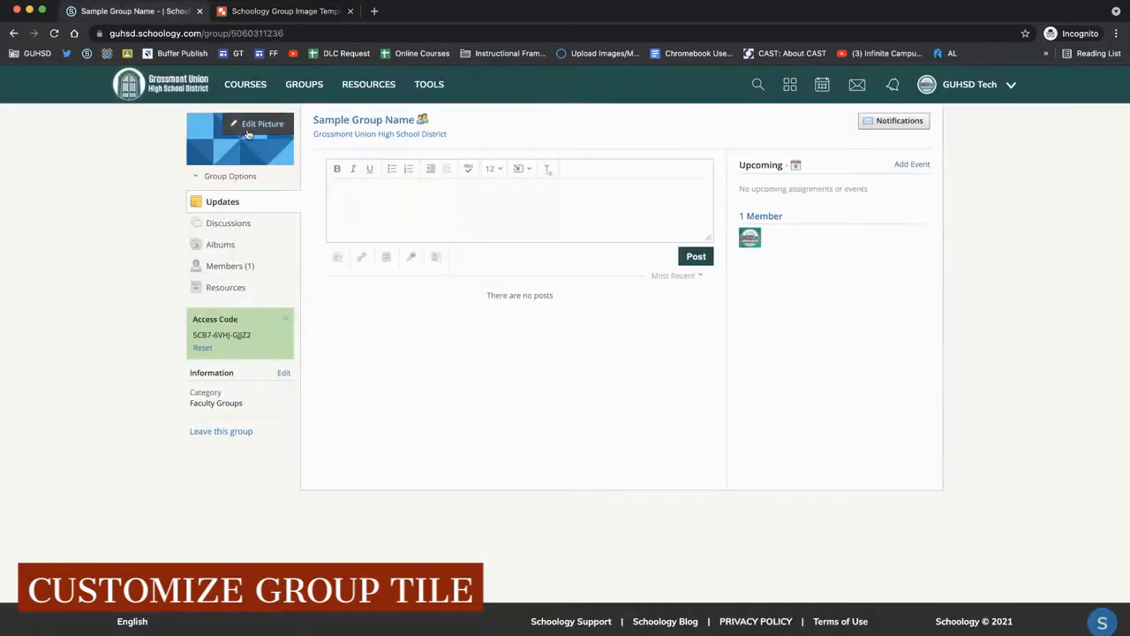
click(260, 10)
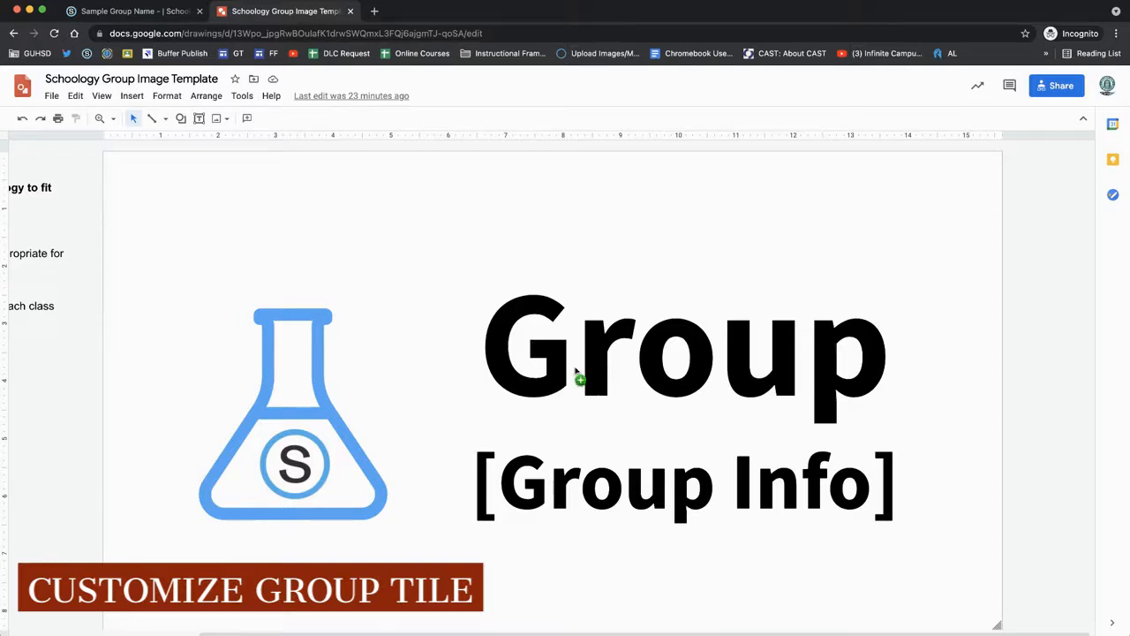
key(ctrl+v)
drag(560, 447, 505, 357)
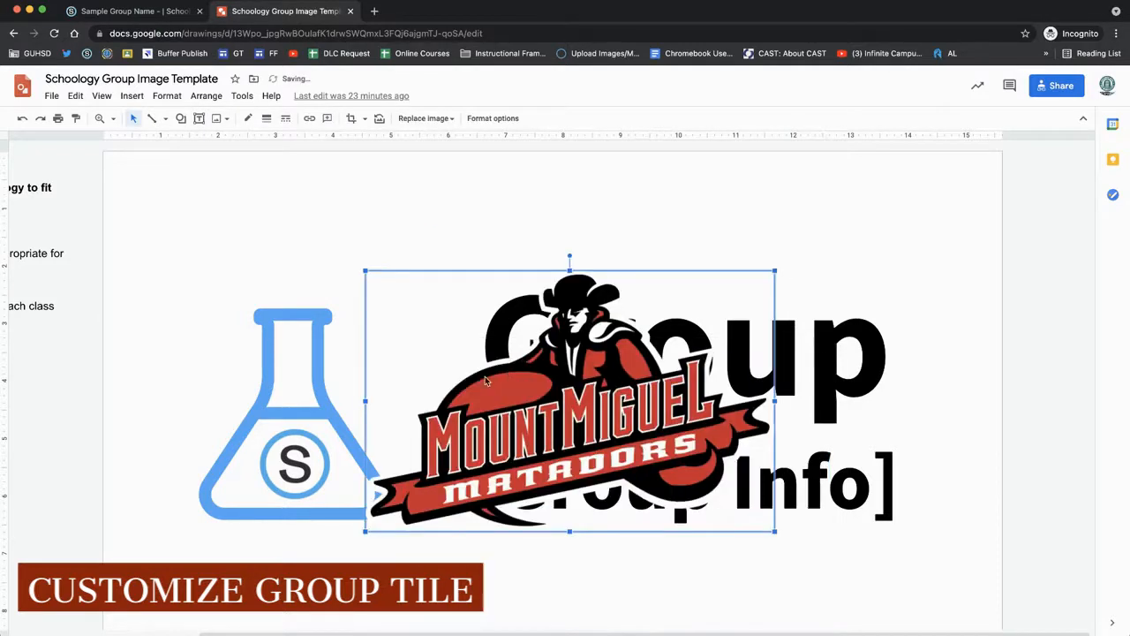
- Delete the flask icon and move the logo into its place, shrinking it slightly
drag(173, 279, 295, 520)
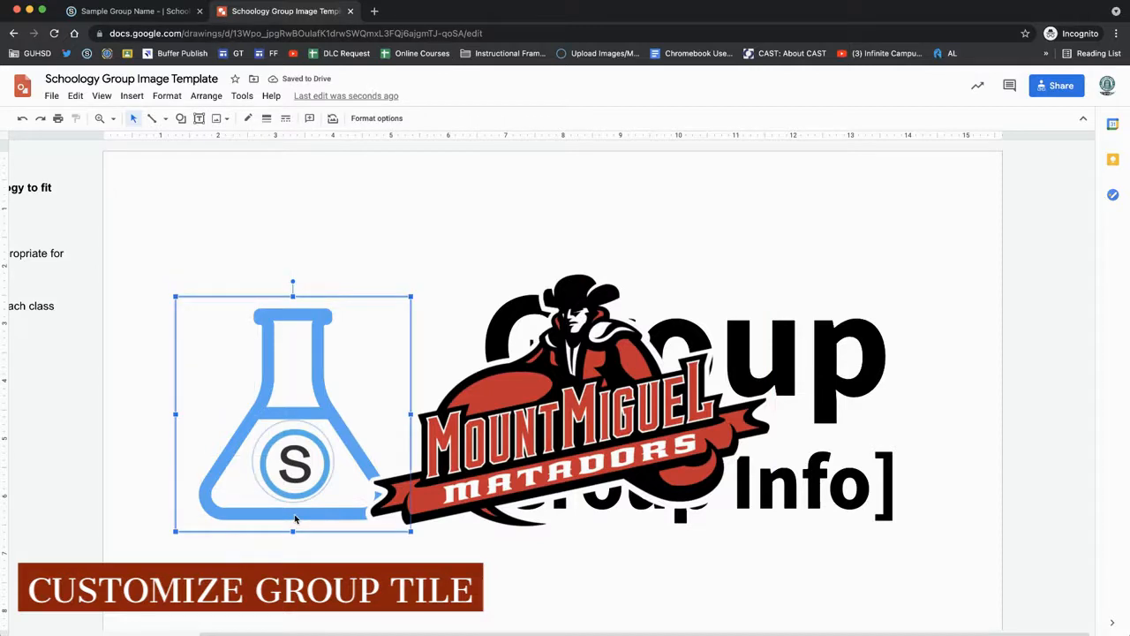
key(Delete)
drag(489, 427, 238, 429)
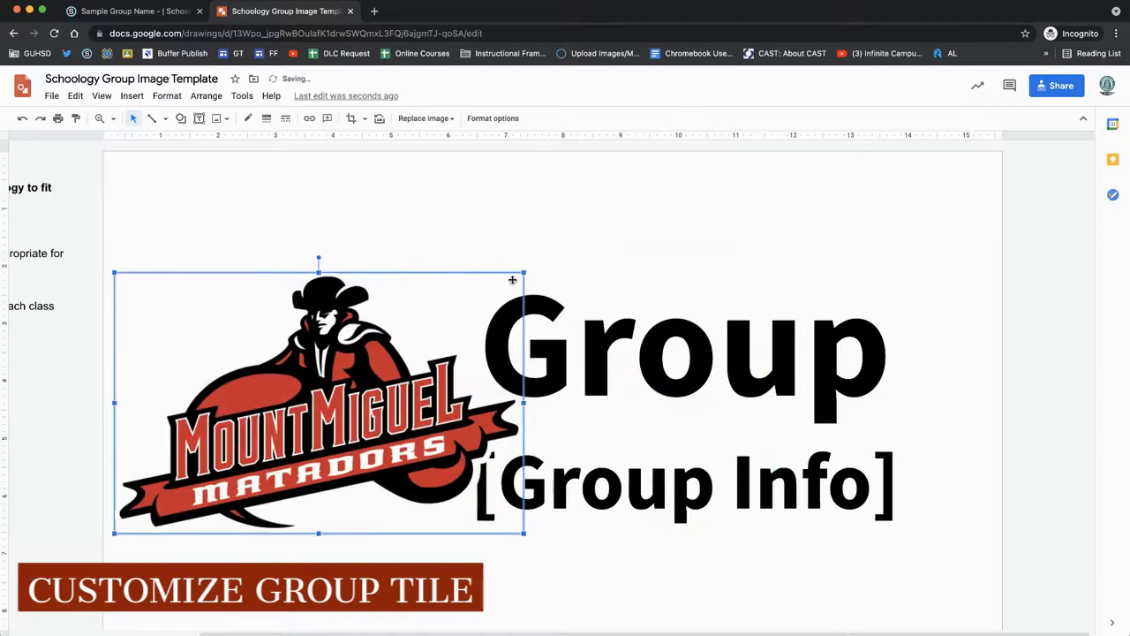
drag(524, 273, 463, 310)
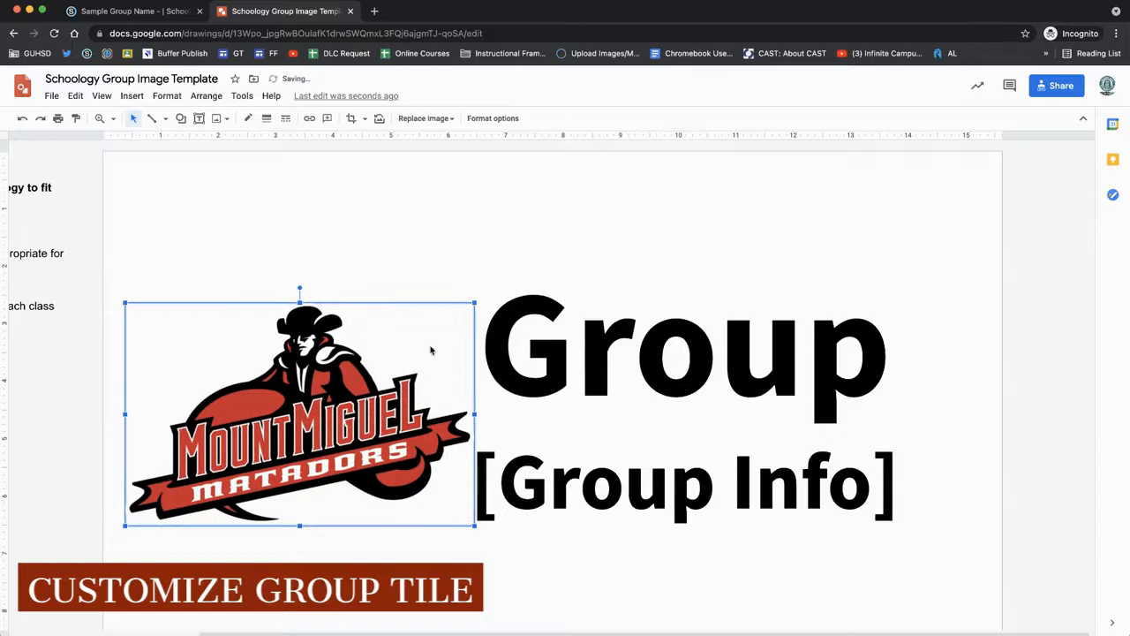
- Replace the Group heading text with Video Game
double_click(575, 345)
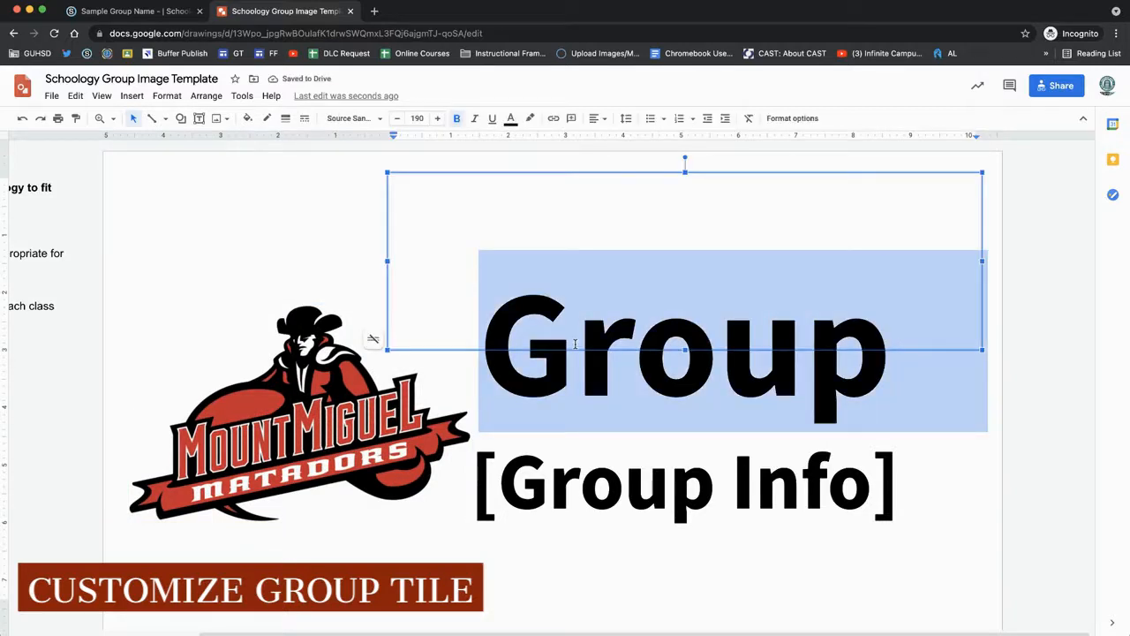
text(Mount migue)
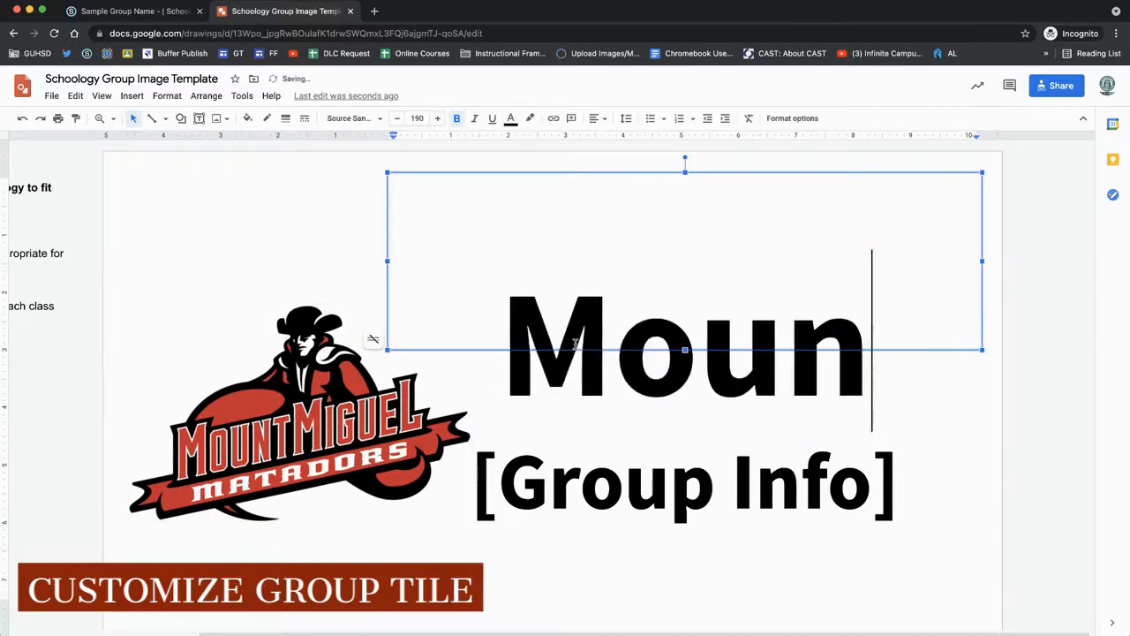
key(BackSpace)
key(BackSpace)
key(BackSpace)
key(BackSpace)
key(BackSpace)
key(BackSpace)
key(BackSpace)
key(BackSpace)
key(BackSpace)
key(BackSpace)
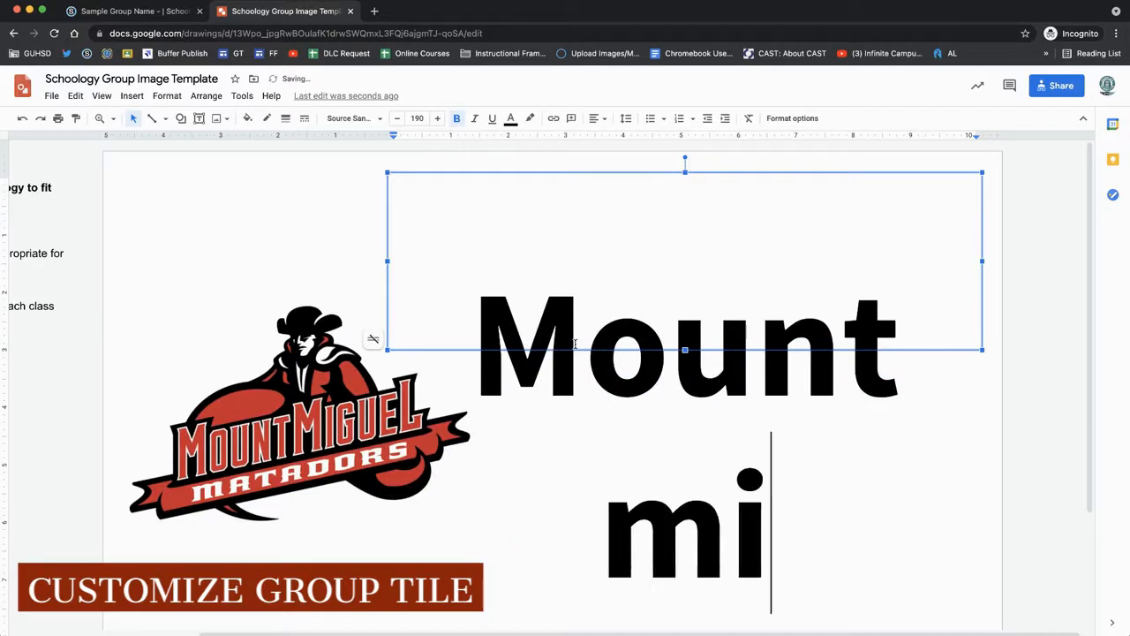
key(BackSpace)
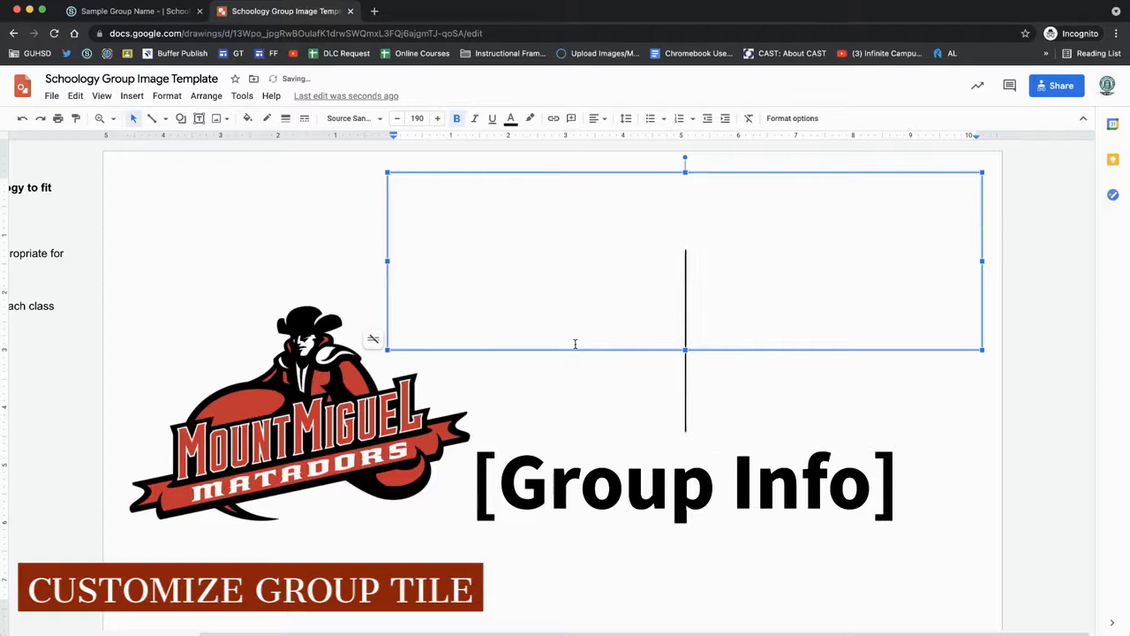
text(Video Game)
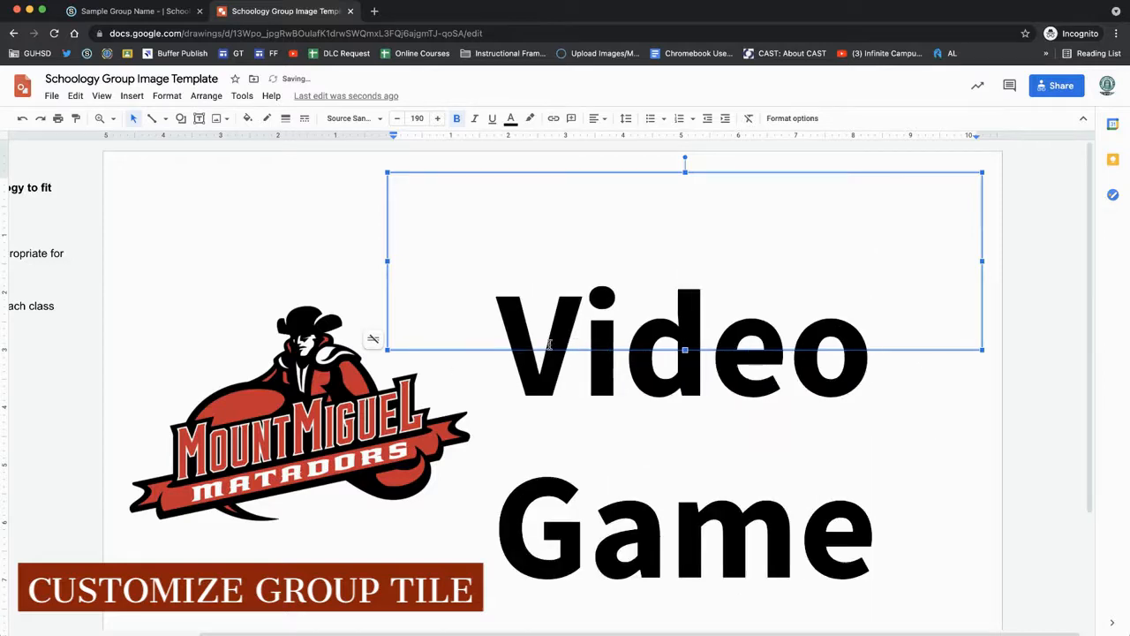
- Set the Video Game heading's font size to 120
key(ctrl+a)
click(397, 118)
click(396, 119)
click(396, 118)
click(396, 118)
click(417, 118)
key(BackSpace)
text(120)
key(Return)
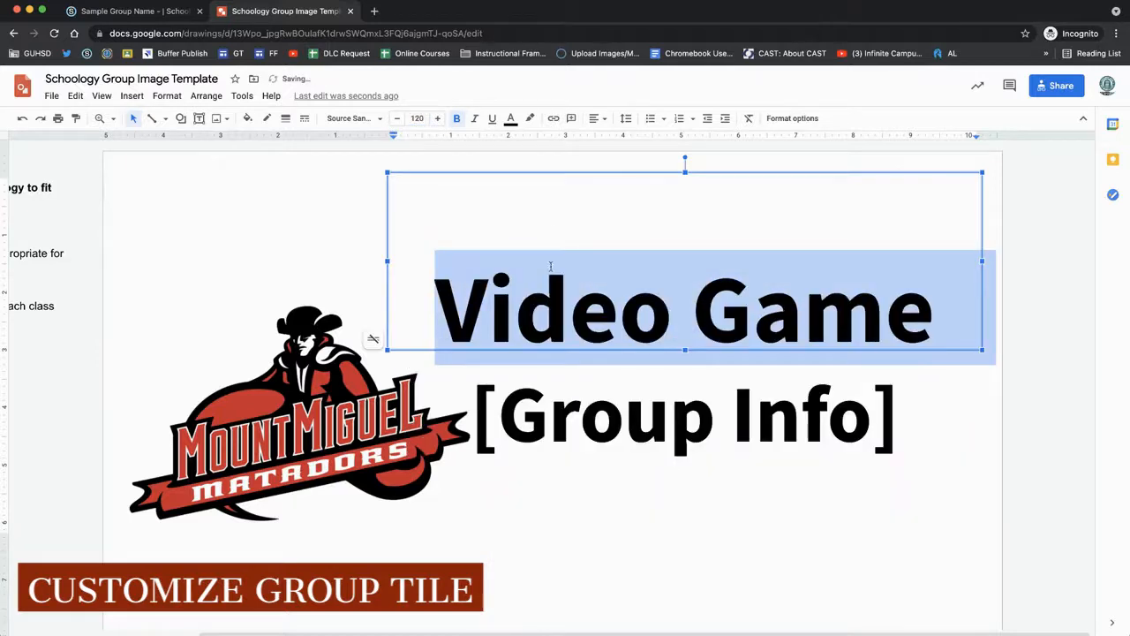
- Replace the [Group Info] subheading text with Club
triple_click(572, 413)
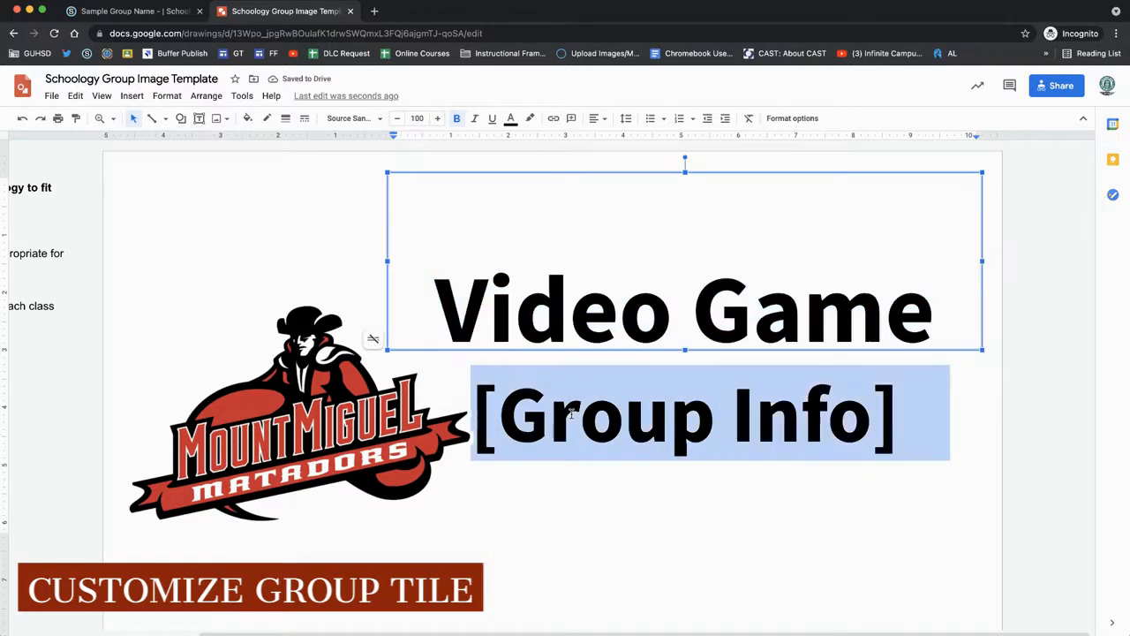
text(CLub)
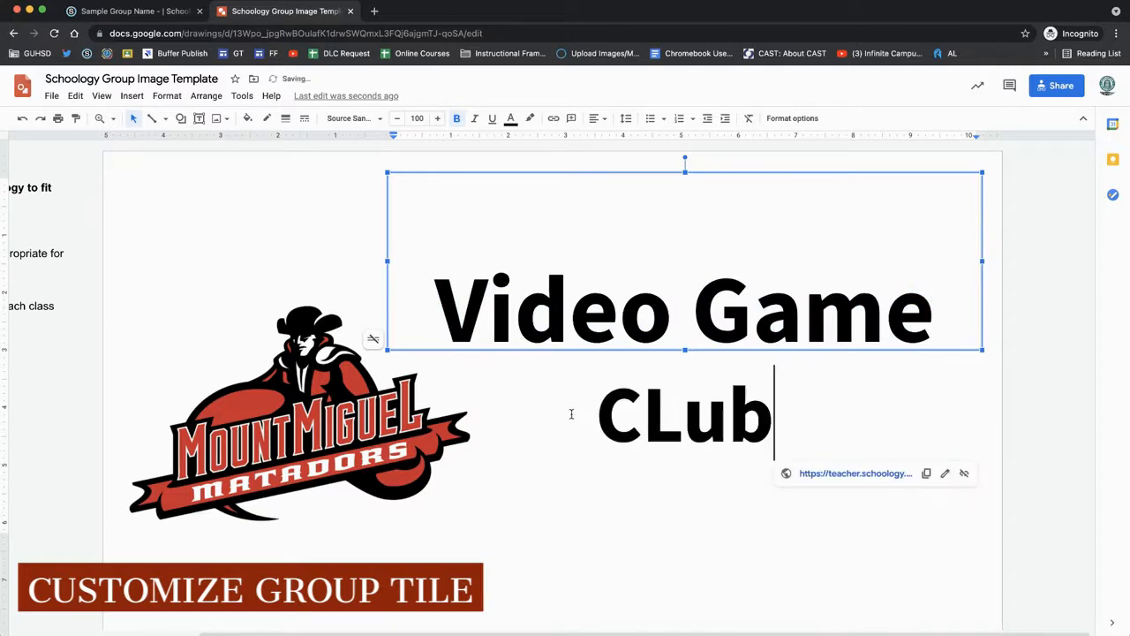
click(670, 424)
key(BackSpace)
text(l)
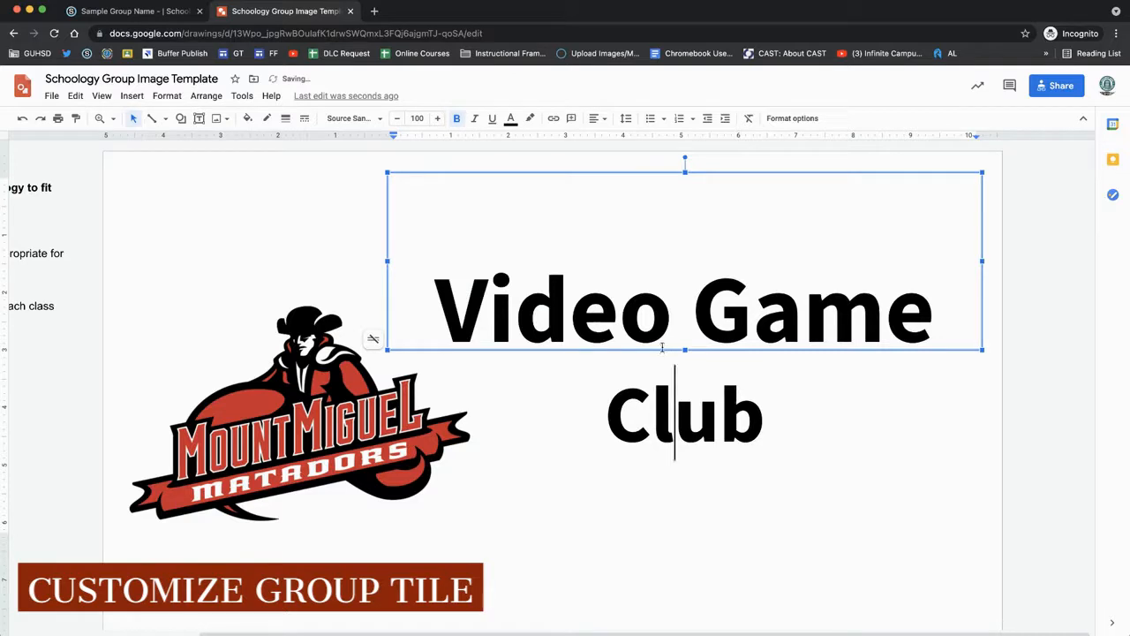
- Move the Video Game Club text box slightly down and nudge the Mount Miguel logo slightly left
drag(984, 240, 988, 278)
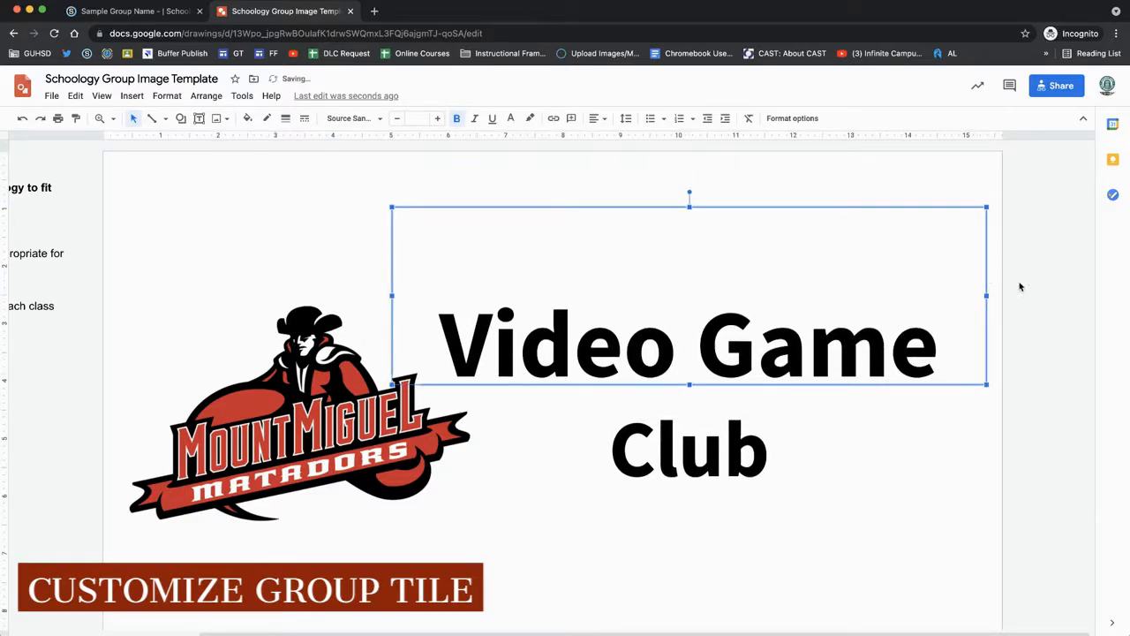
click(1020, 285)
click(312, 413)
drag(312, 413, 306, 414)
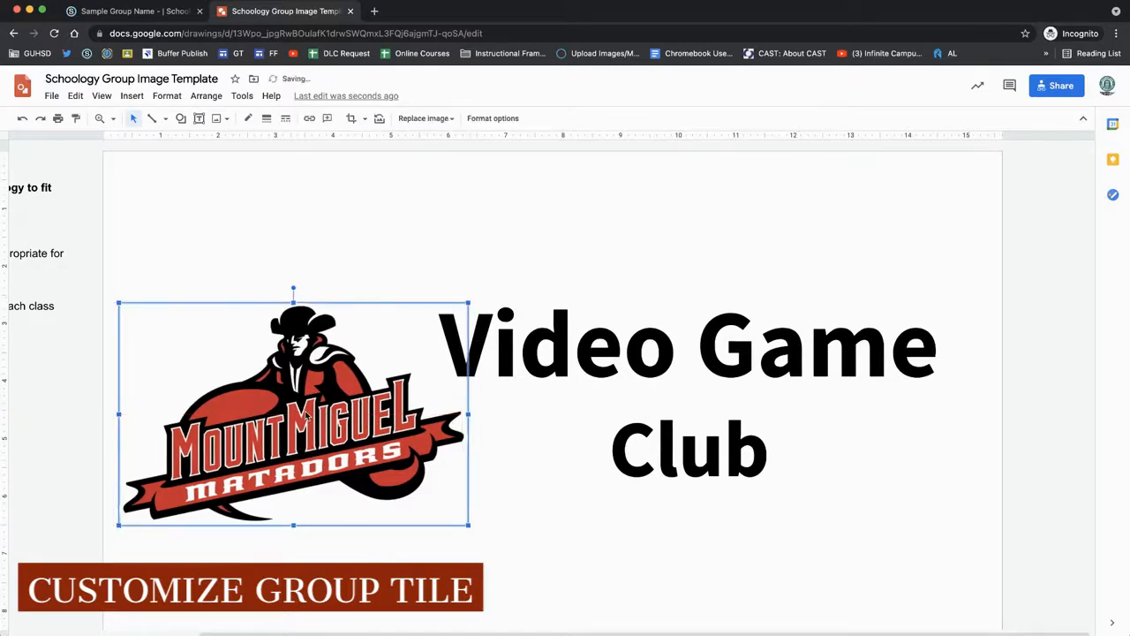
click(518, 220)
- Set the drawing's background to a solid light yellow color
click(322, 180)
right_click(322, 180)
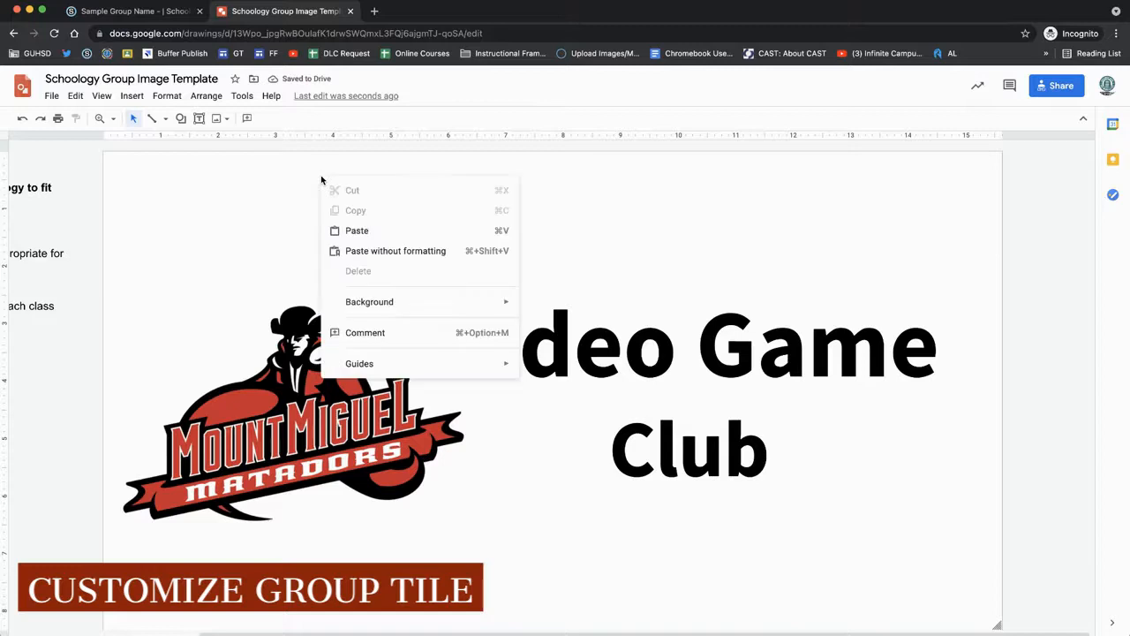
mouse_move(383, 307)
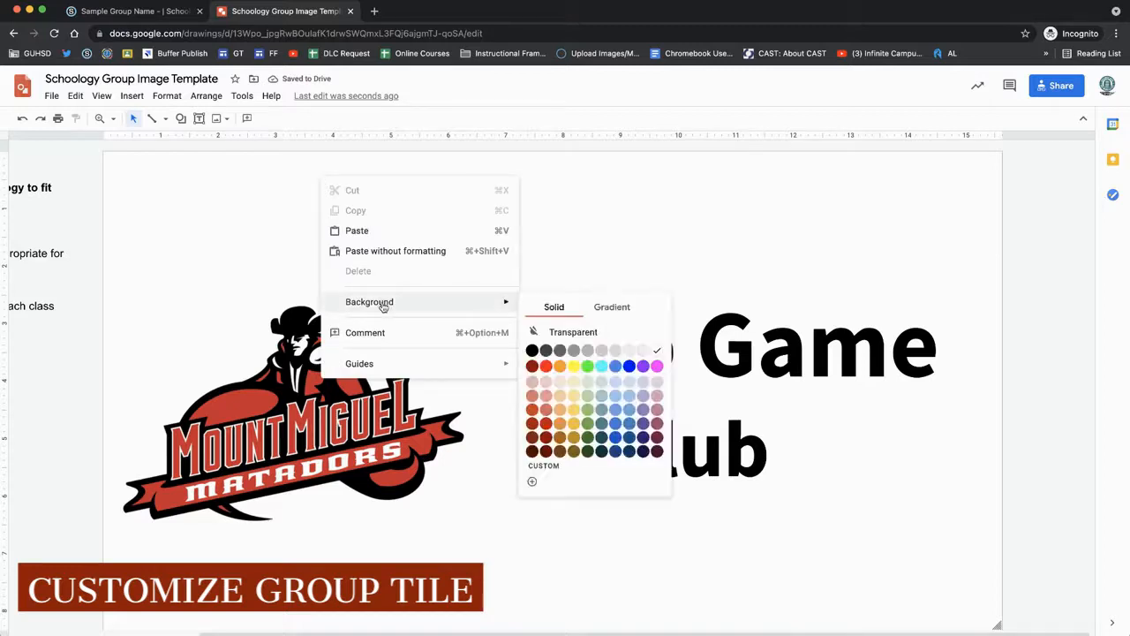
click(574, 381)
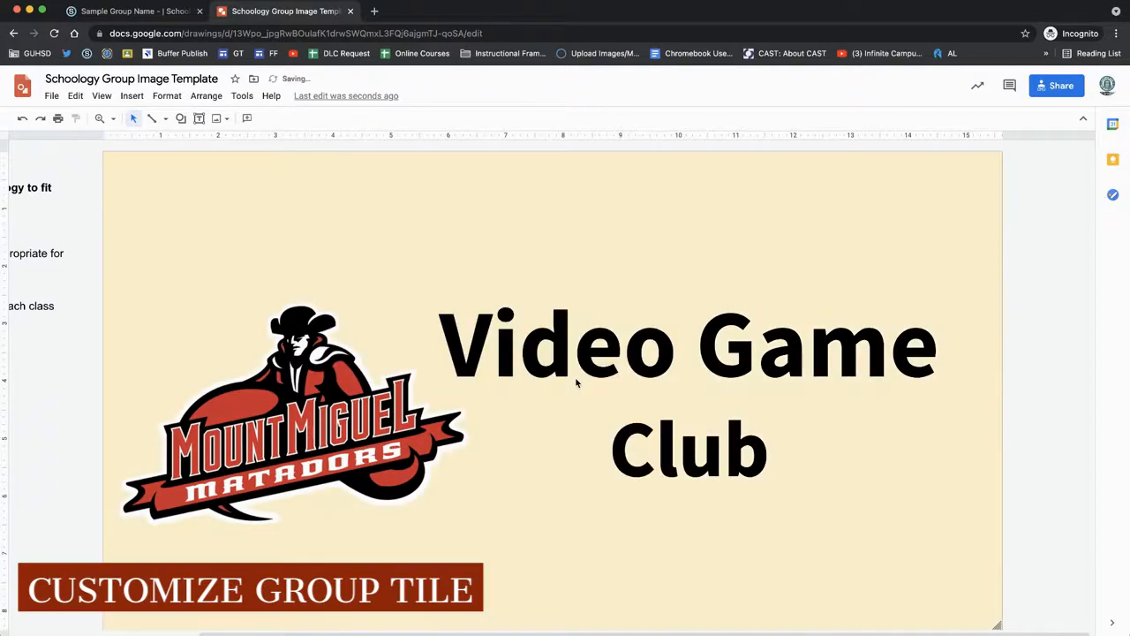
- Search the web for a video game icon and place the orange controller image to the right of Club
click(220, 121)
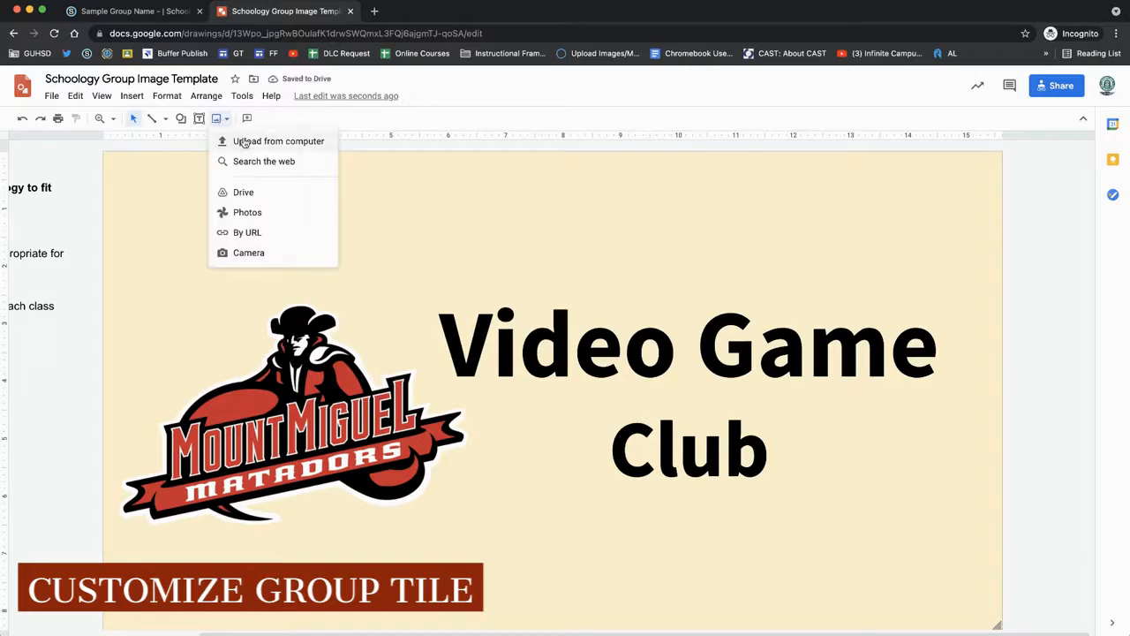
click(251, 160)
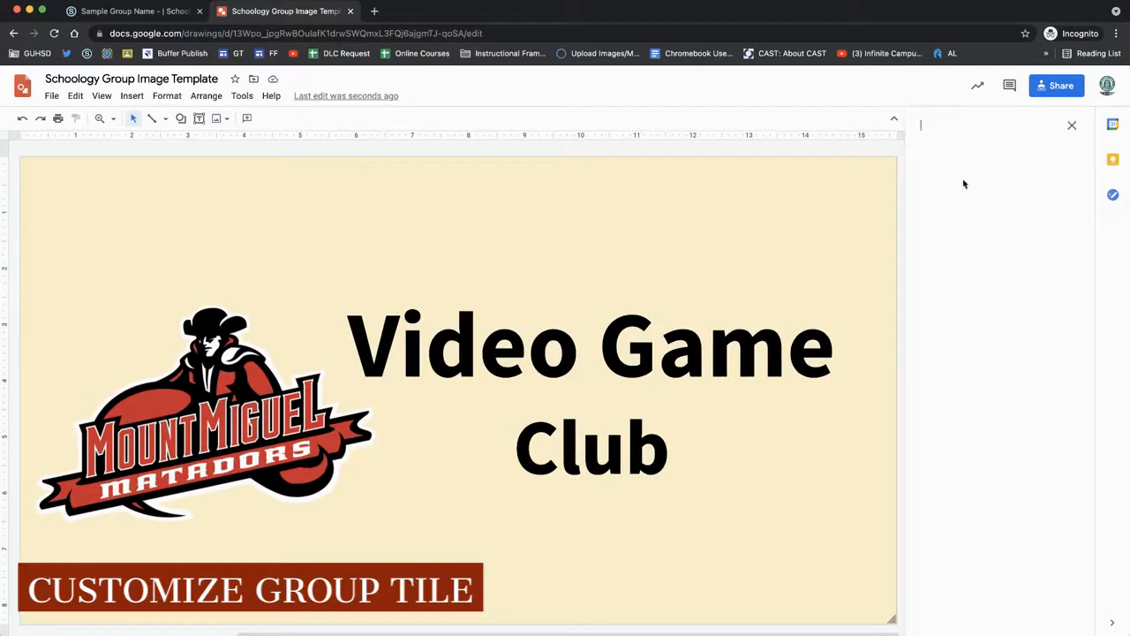
text(video game )
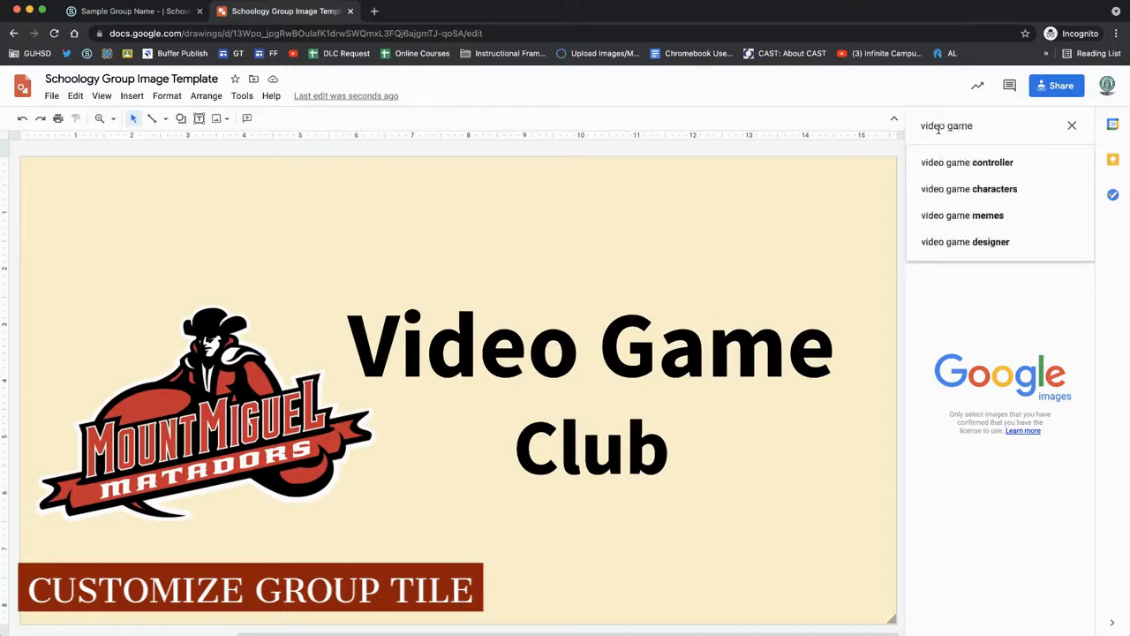
text(icon)
key(Return)
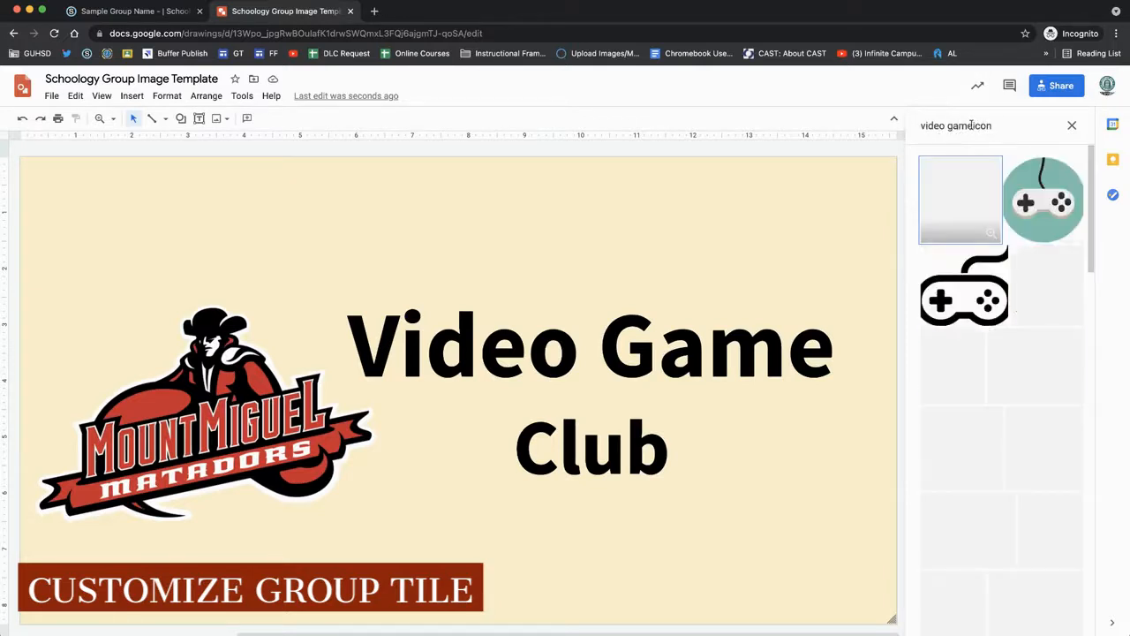
drag(967, 184, 538, 283)
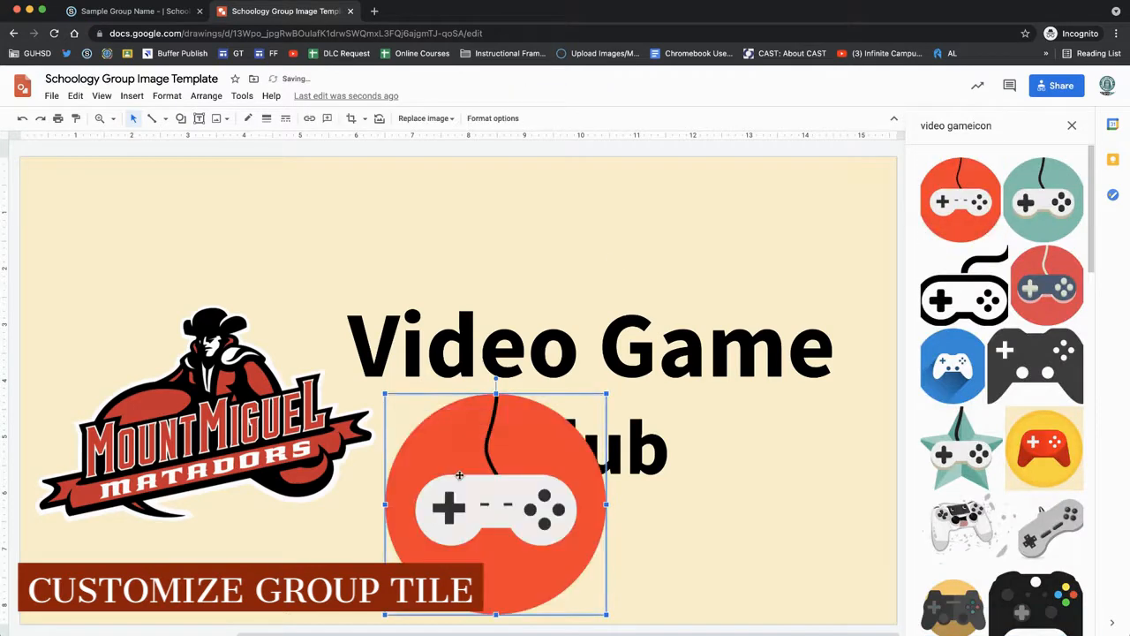
drag(459, 475, 749, 469)
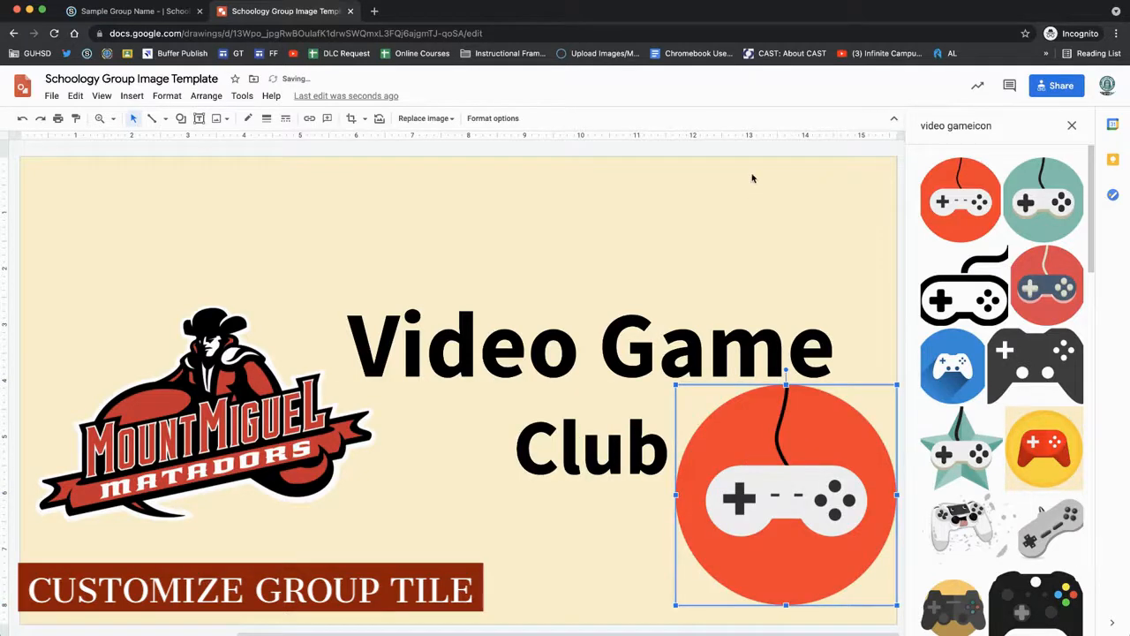
click(1072, 125)
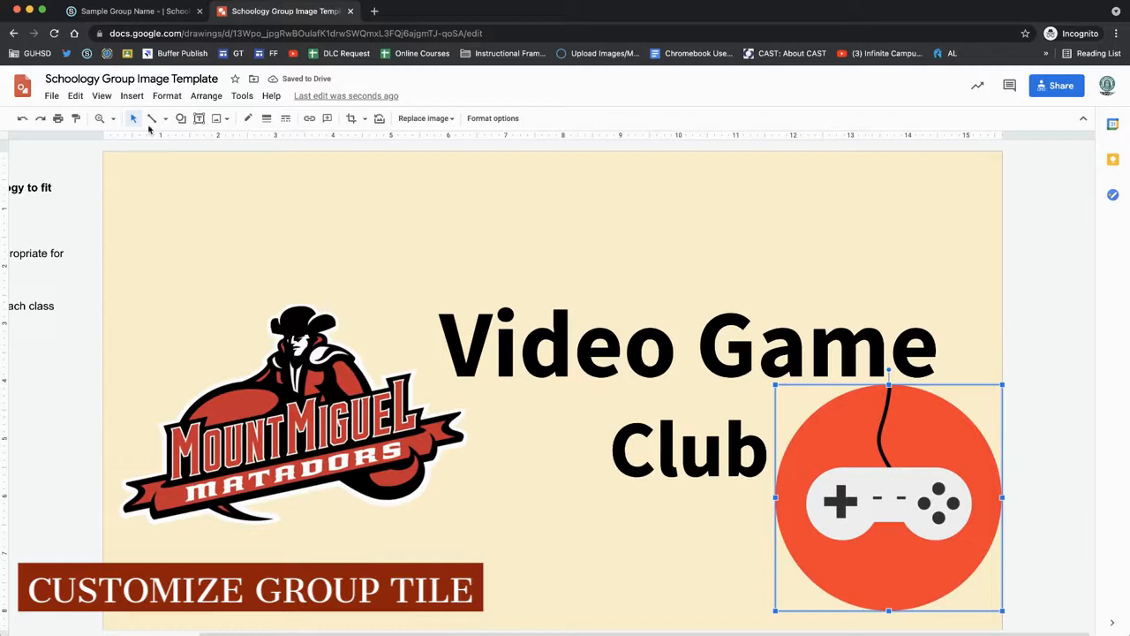
- Download the drawing as a PNG image
click(49, 96)
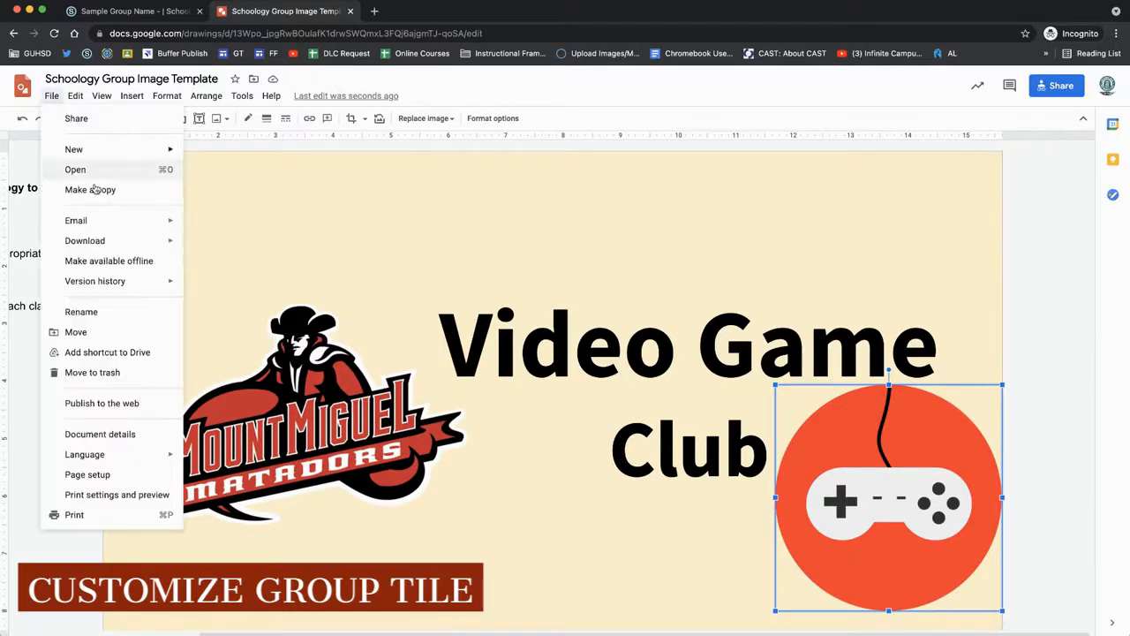
mouse_move(101, 240)
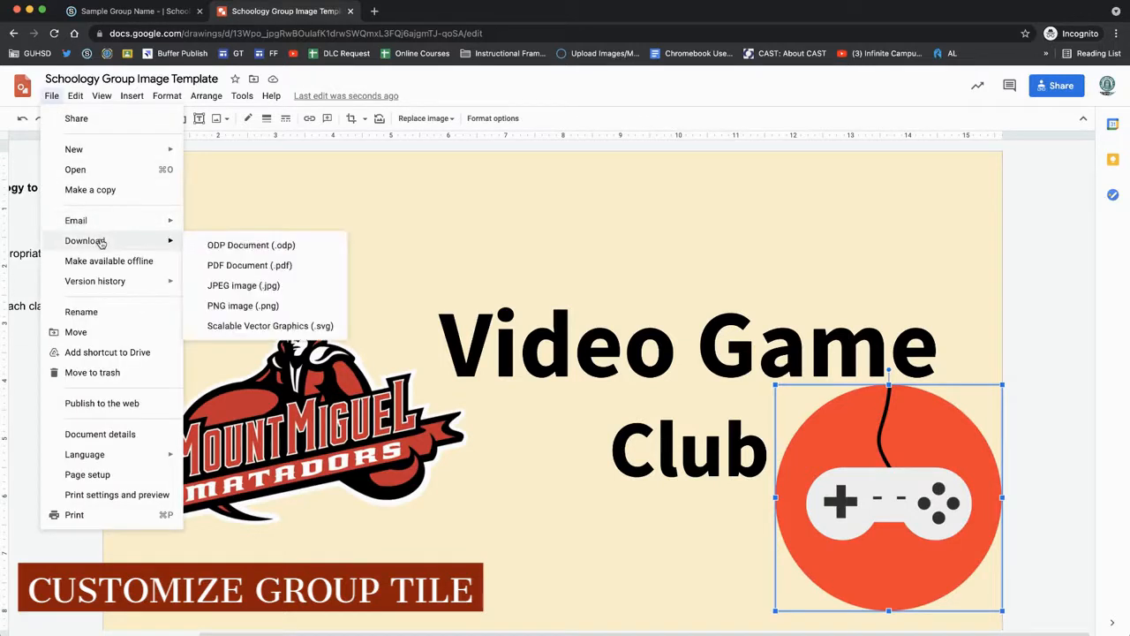
click(237, 305)
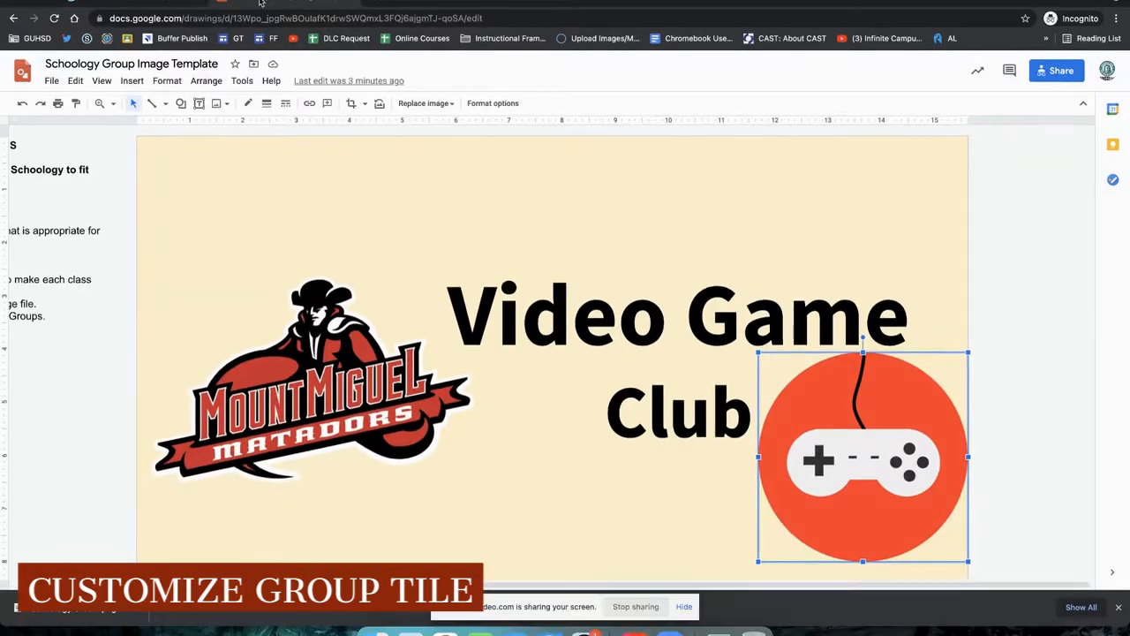
- Switch to the Schoology group page and upload Schoology Group Image Template.png as the group's profile picture
click(173, 2)
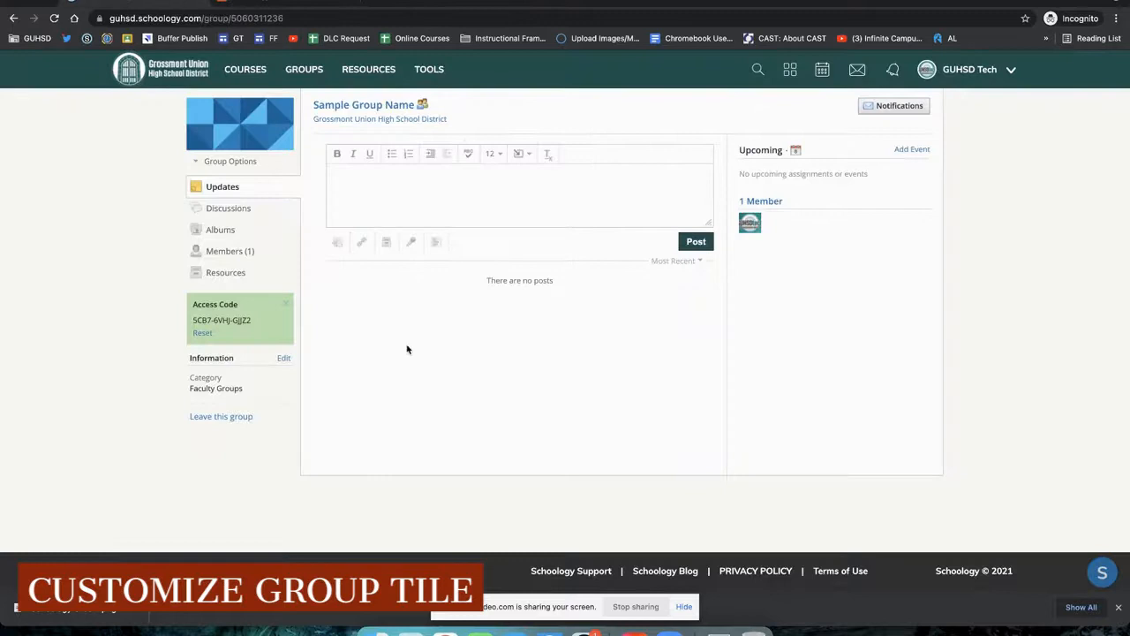
mouse_move(265, 110)
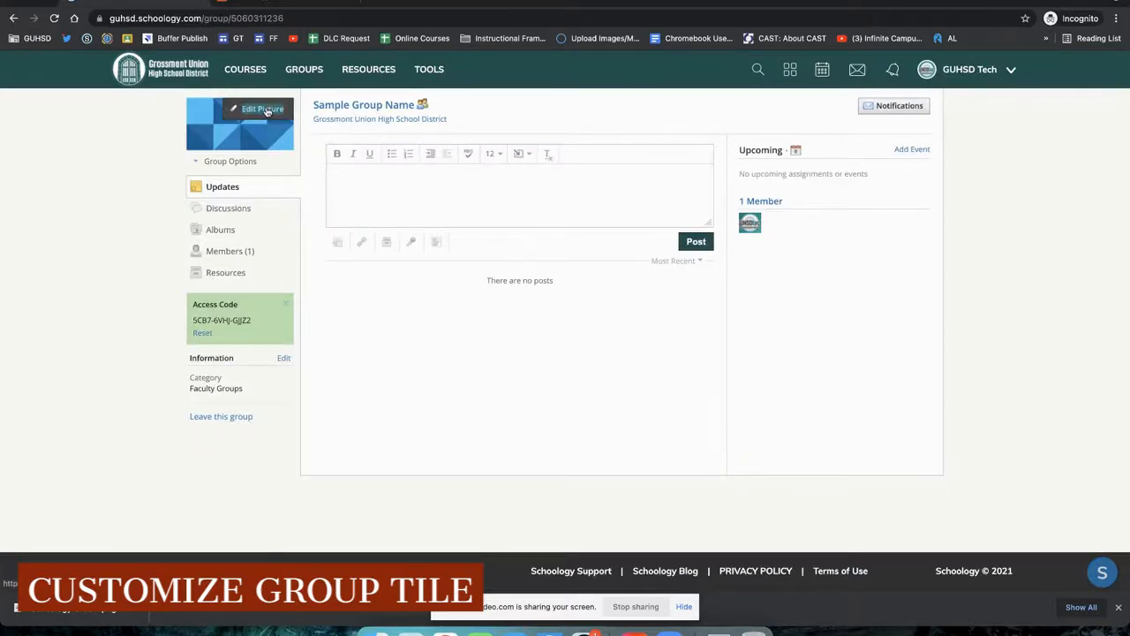
click(265, 110)
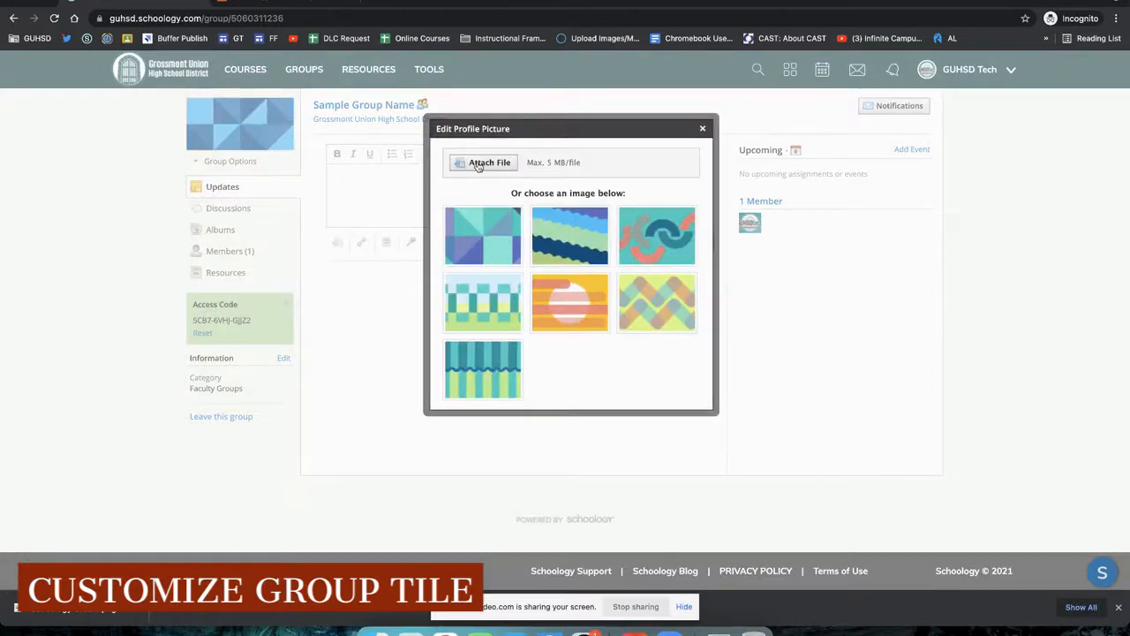
click(478, 164)
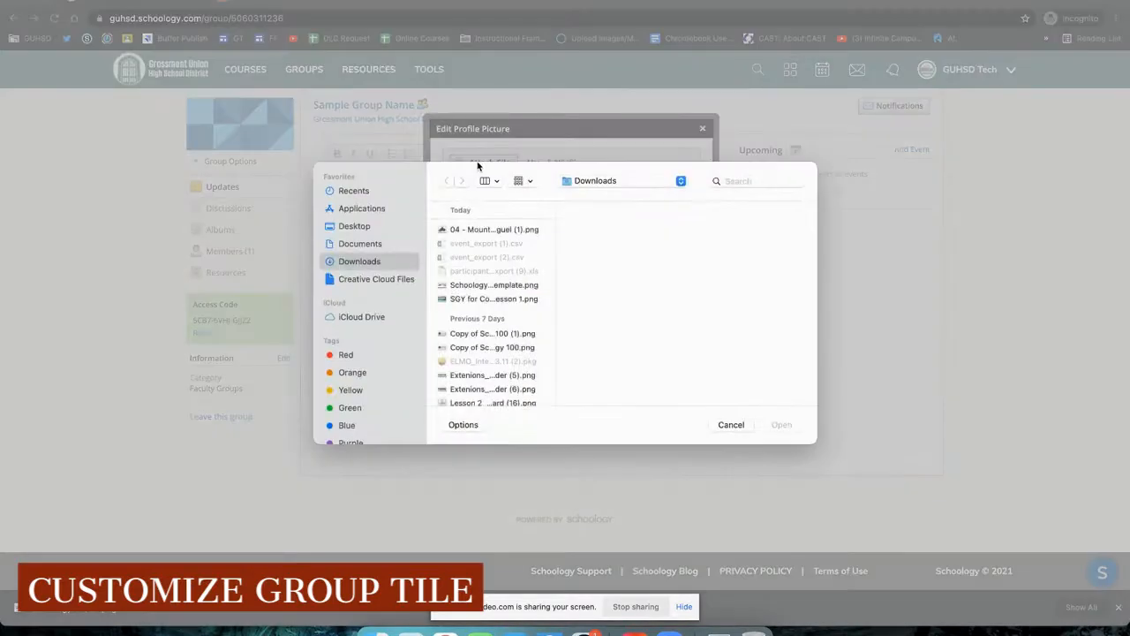
click(481, 286)
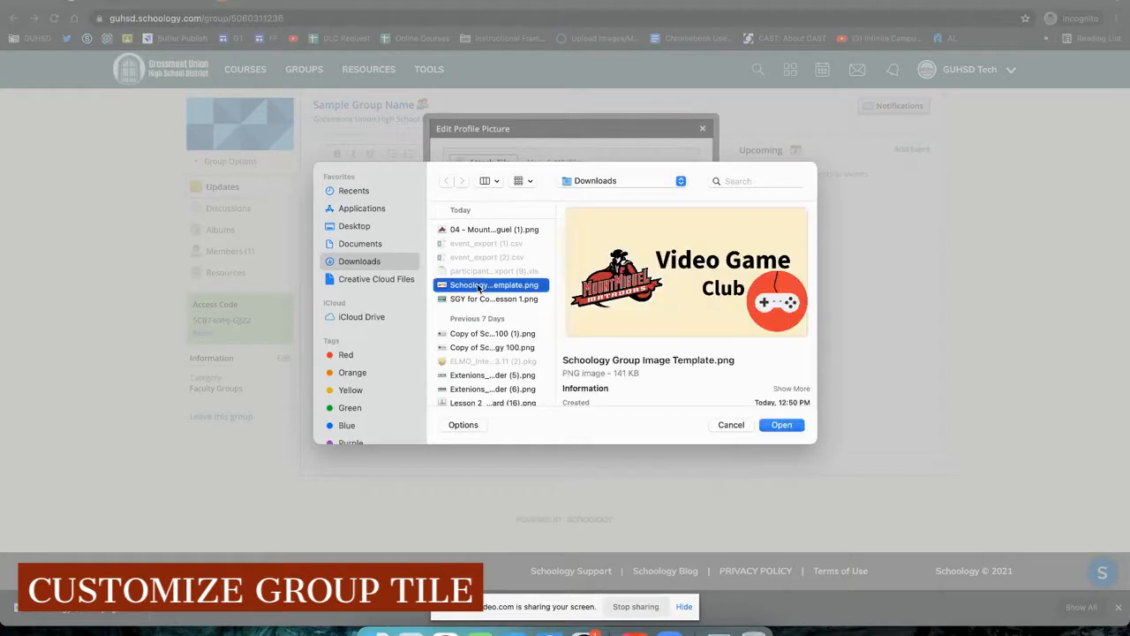
click(782, 426)
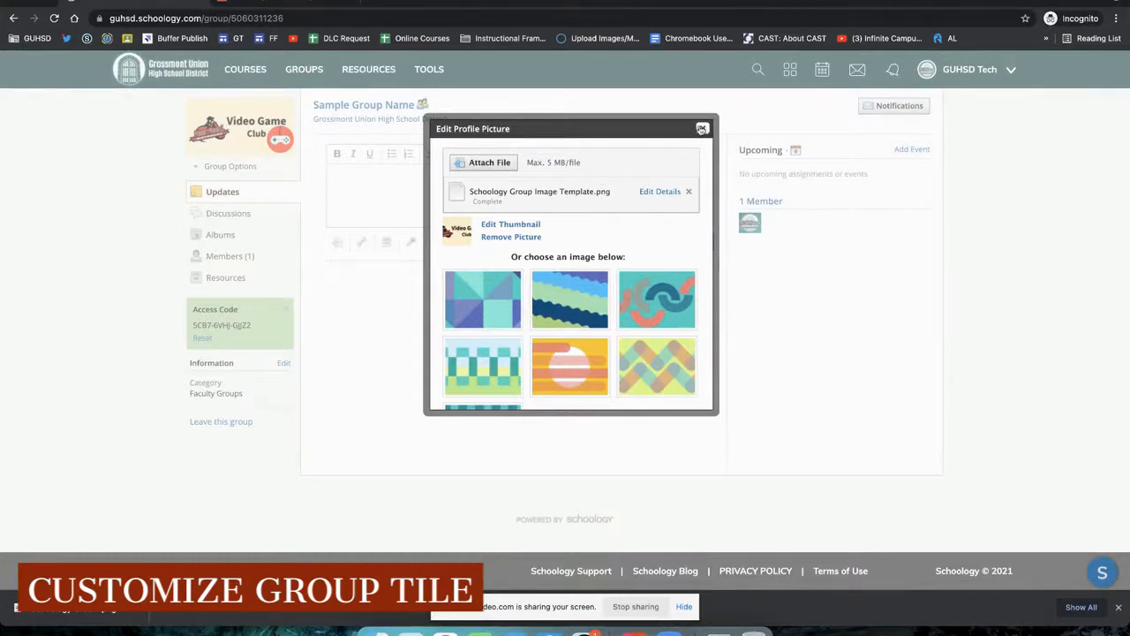
scroll(702, 129, down, 1)
click(702, 129)
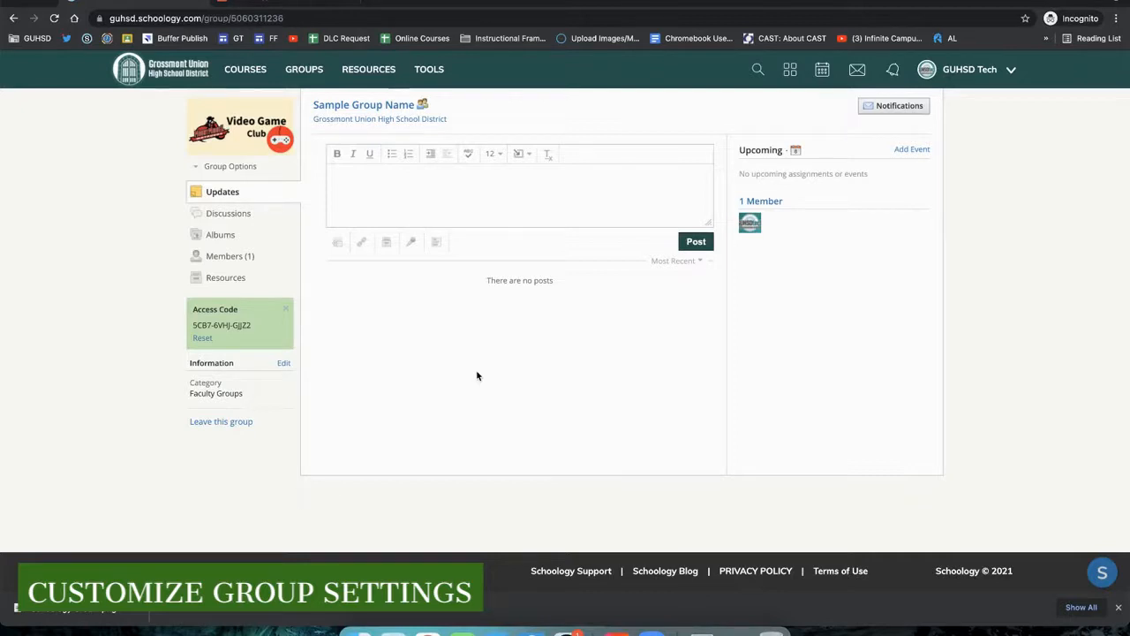
- Open the group's Edit Info page and examine its name and description fields
click(236, 170)
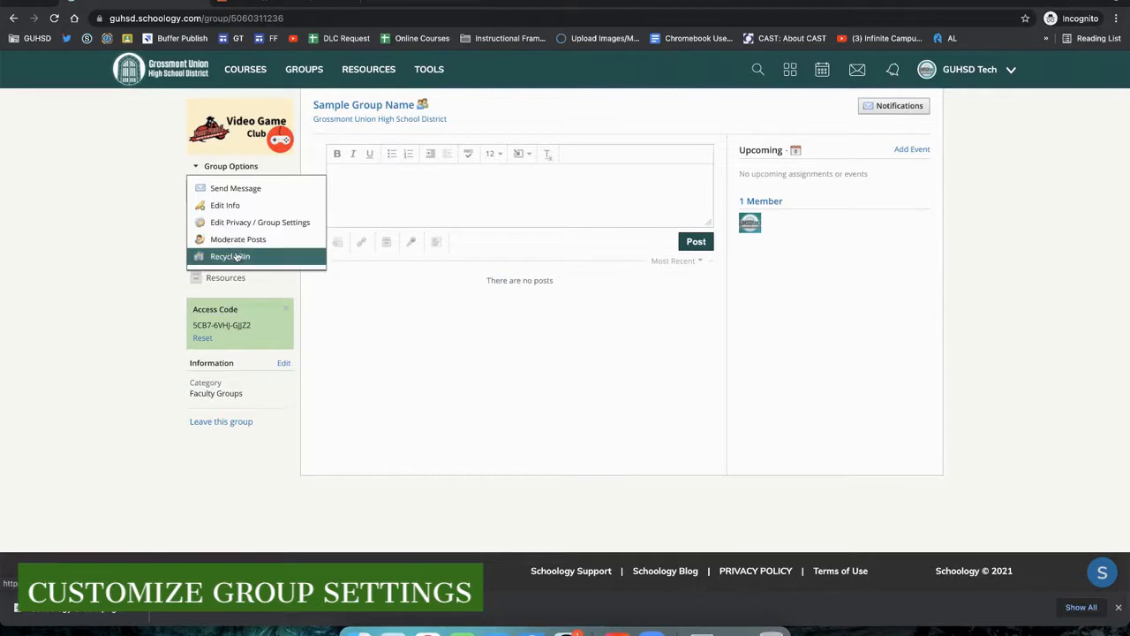
click(231, 206)
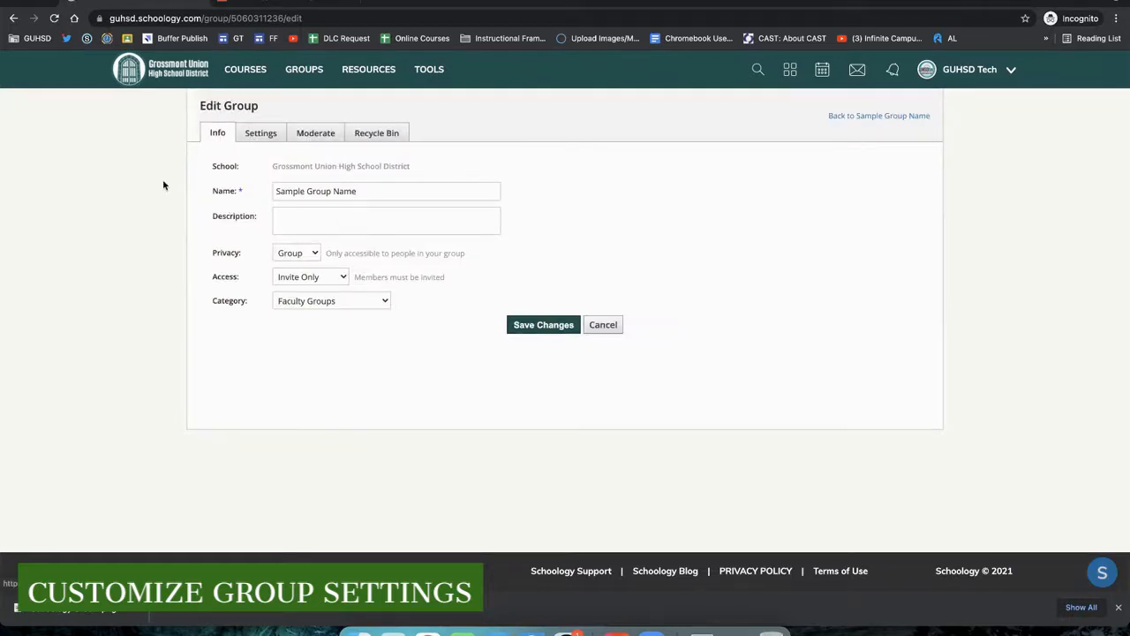
triple_click(301, 189)
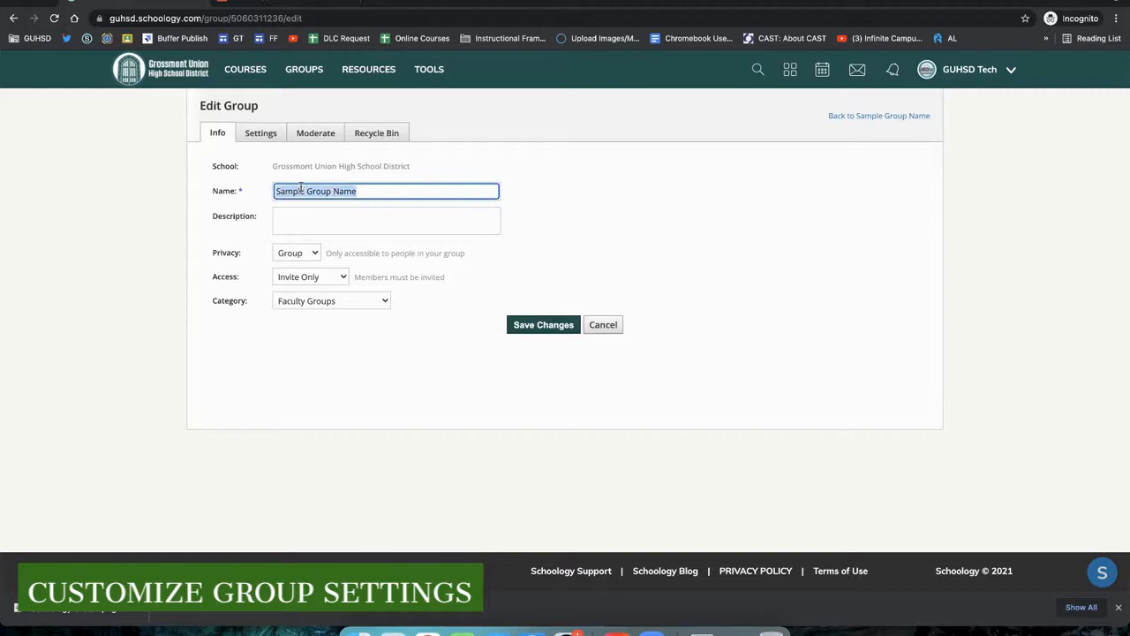
click(300, 218)
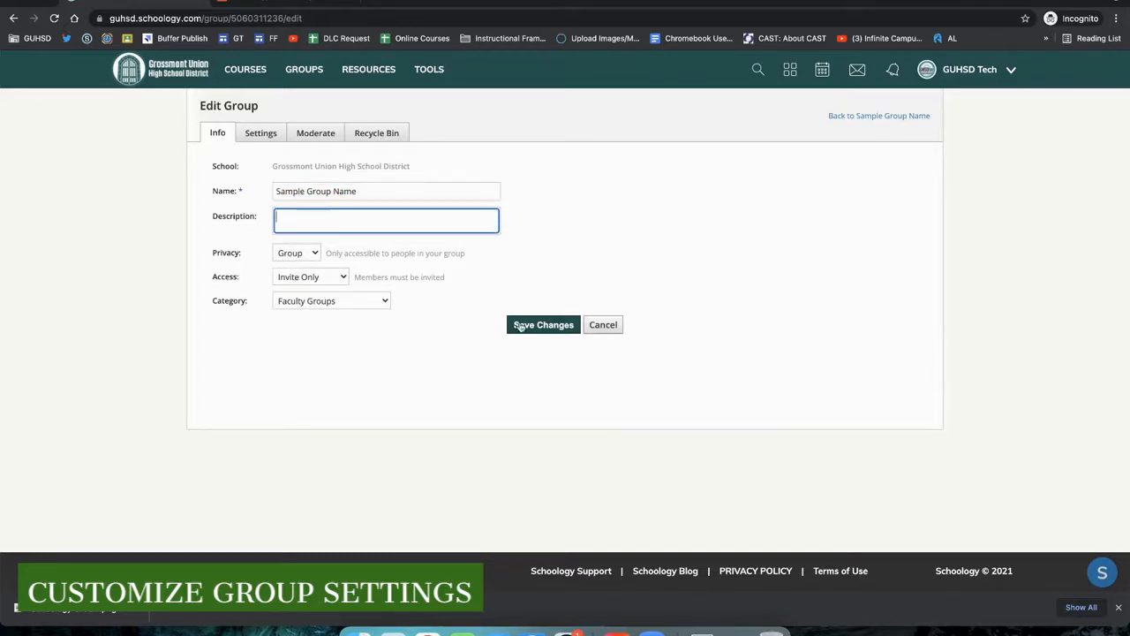
- Open the group's settings and examine the Group Privacy Settings options and their explanations
click(259, 133)
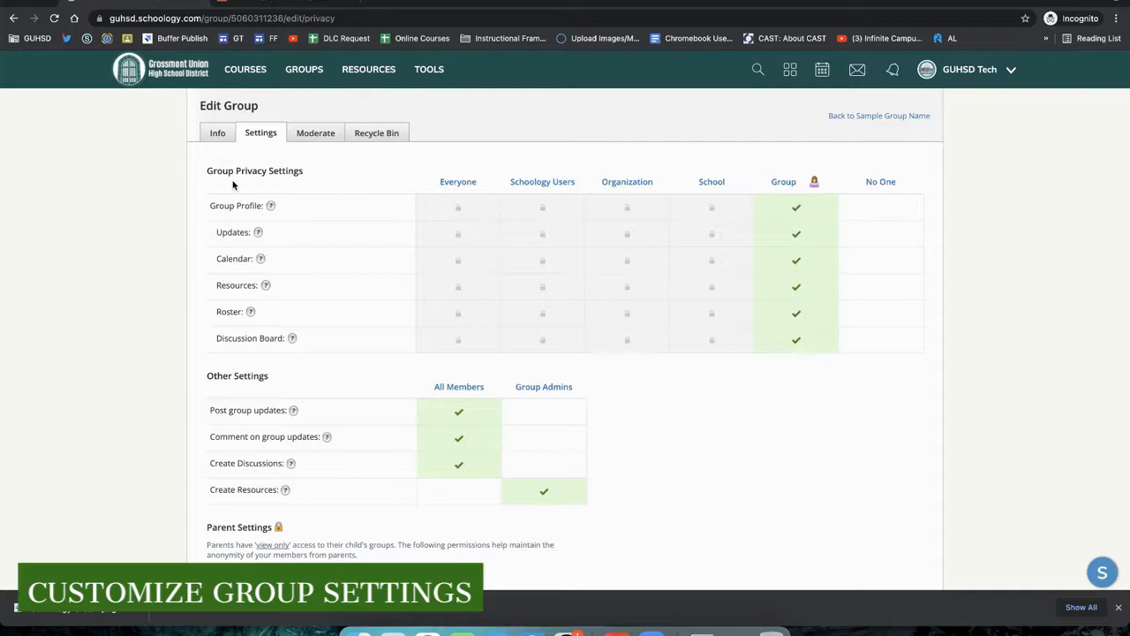
drag(207, 202, 311, 340)
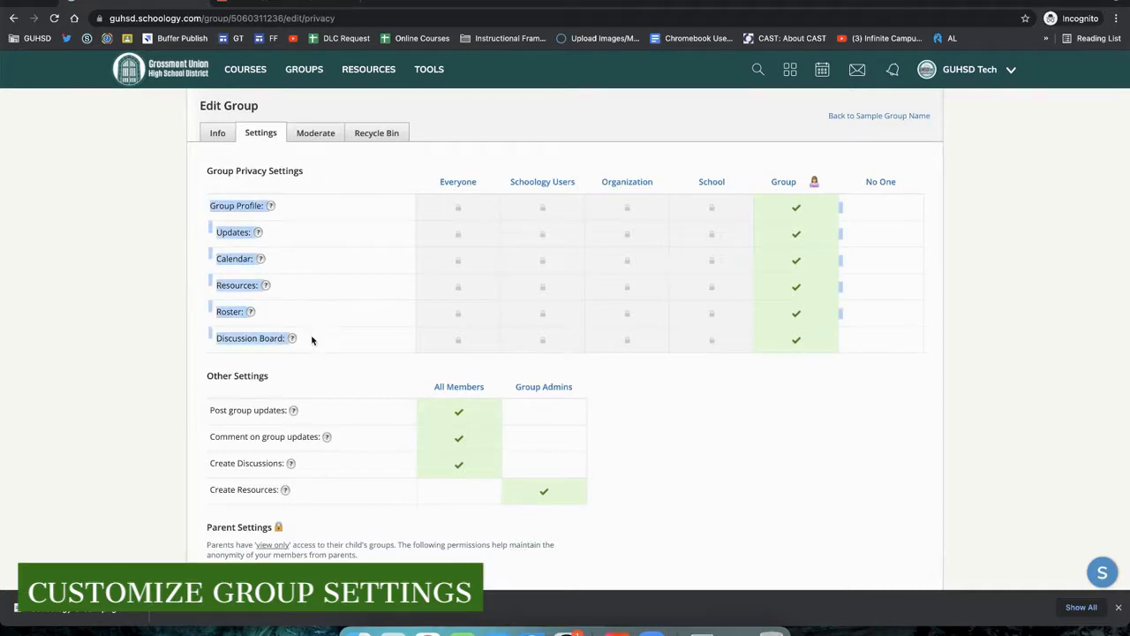
click(191, 264)
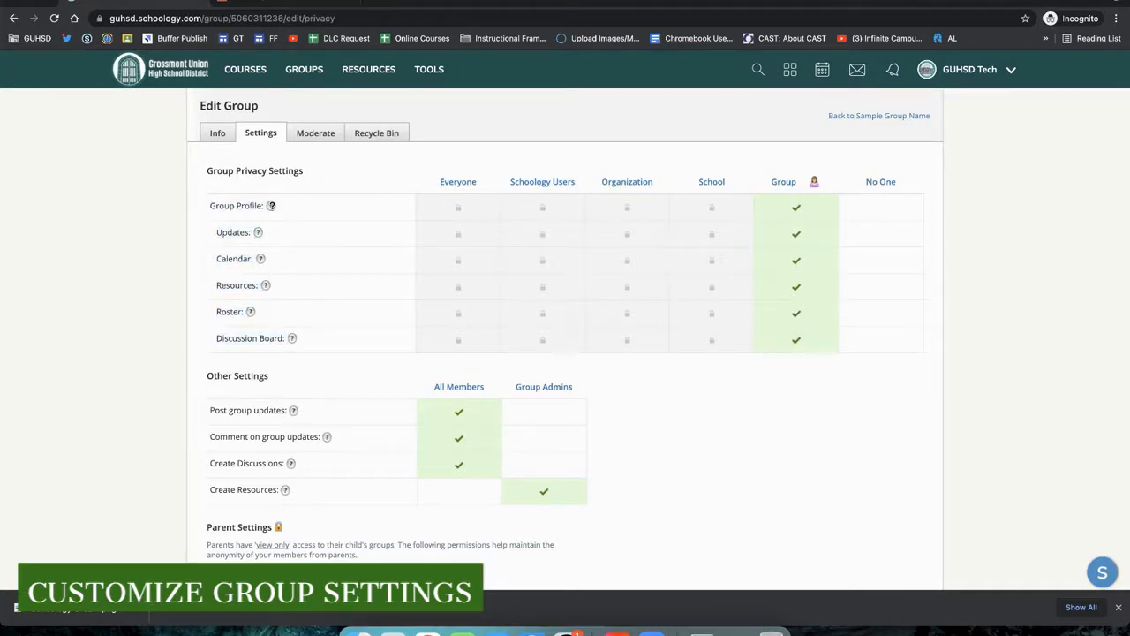
mouse_move(271, 206)
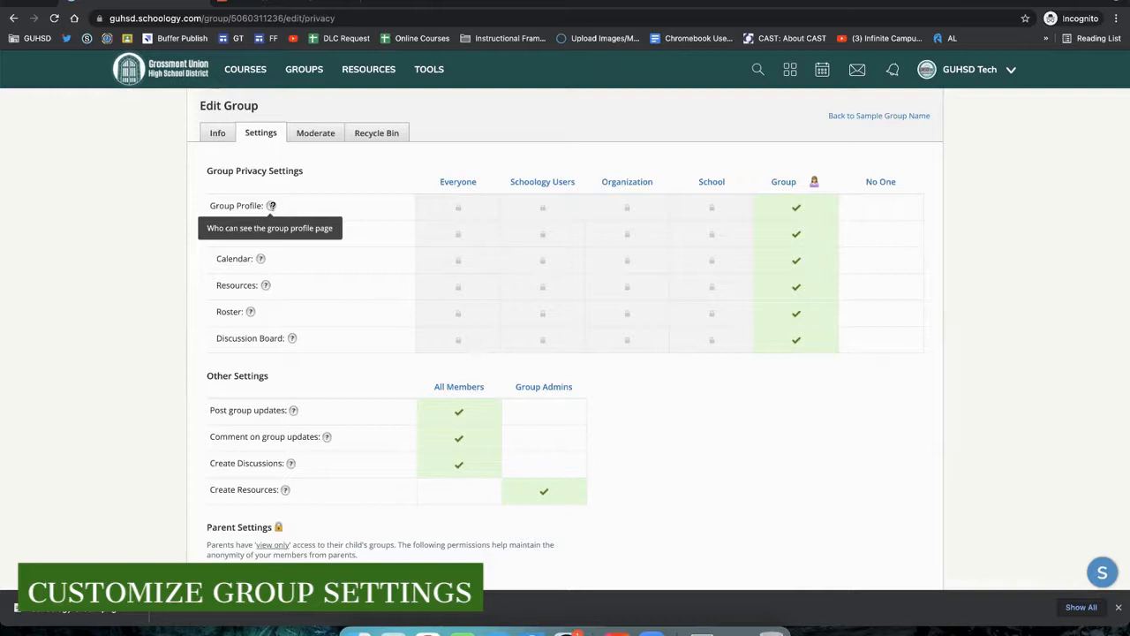
mouse_move(258, 232)
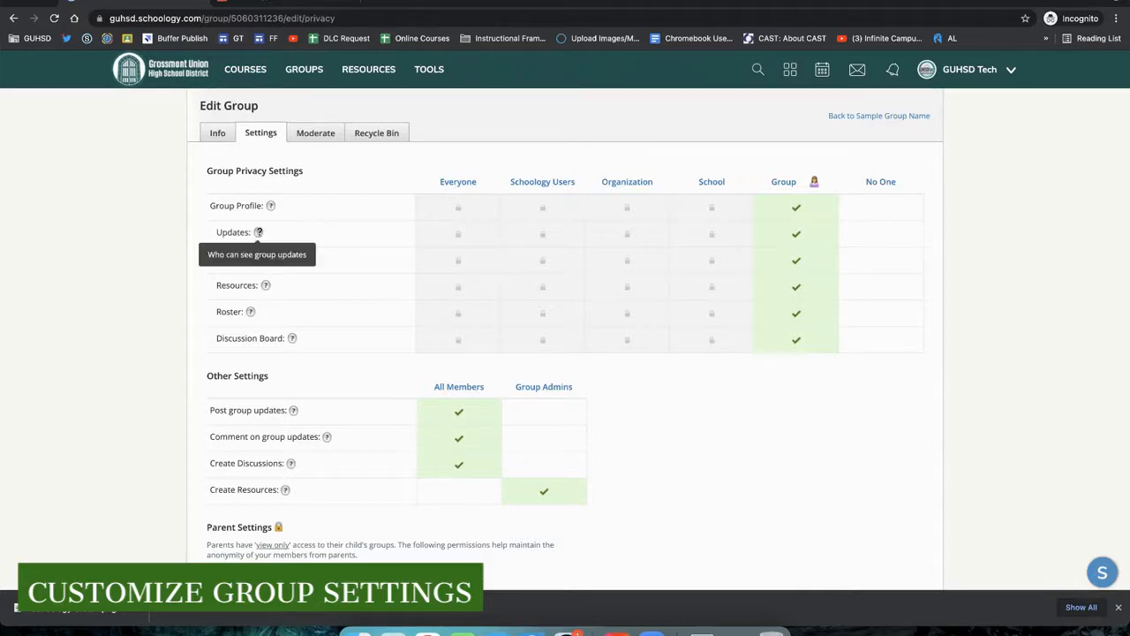
- Switch the Roster privacy setting to No One, then return it to Group
mouse_move(260, 259)
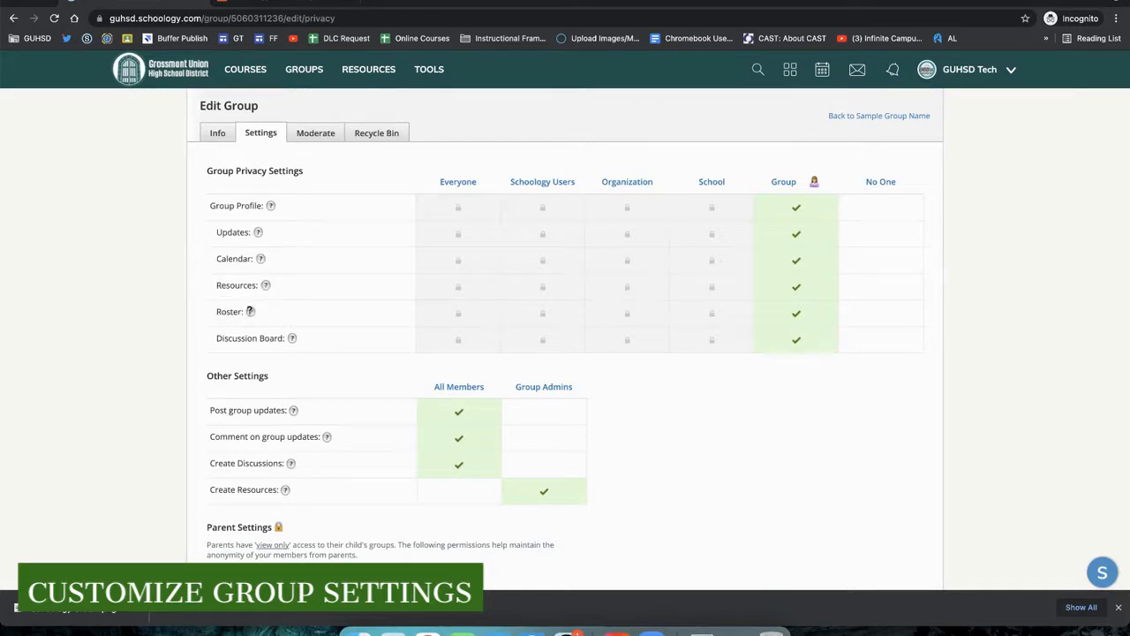
mouse_move(250, 311)
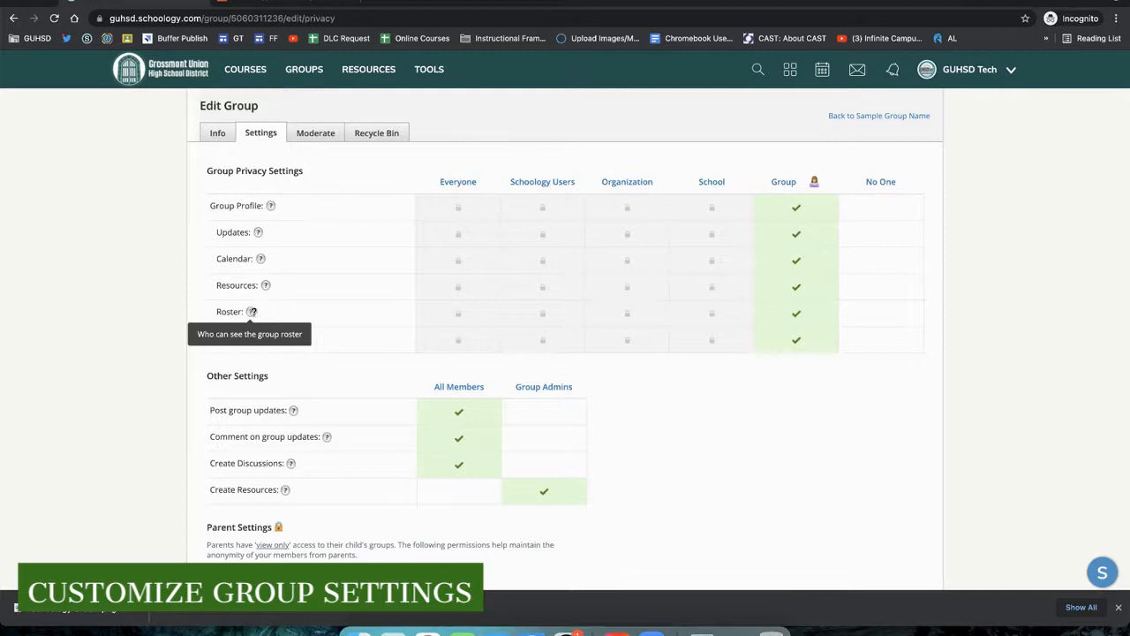
mouse_move(291, 337)
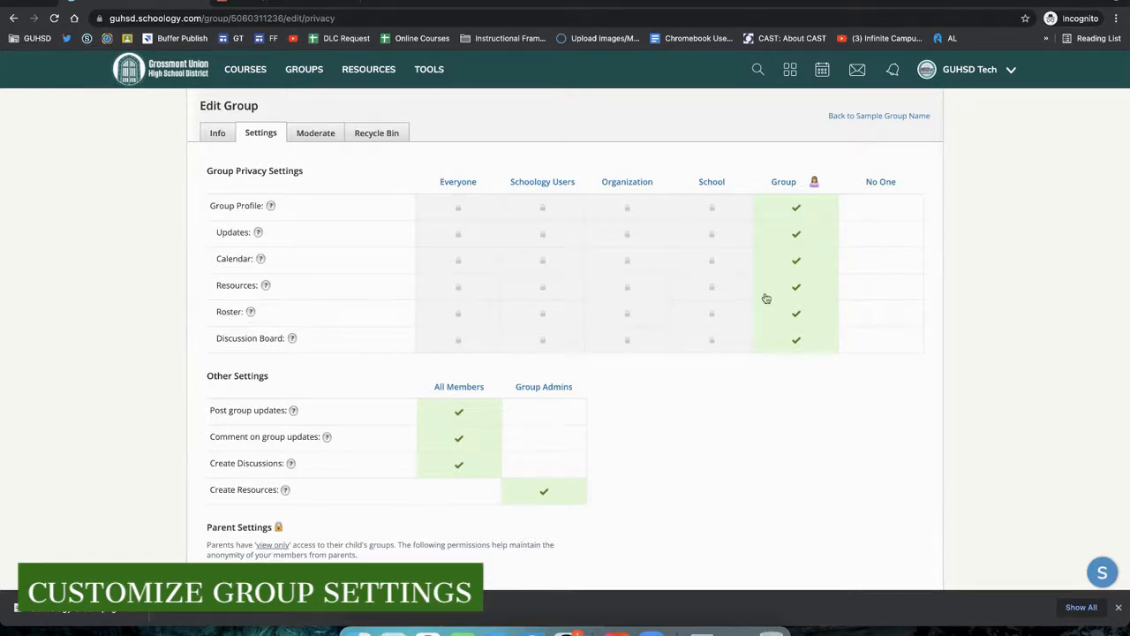
click(883, 315)
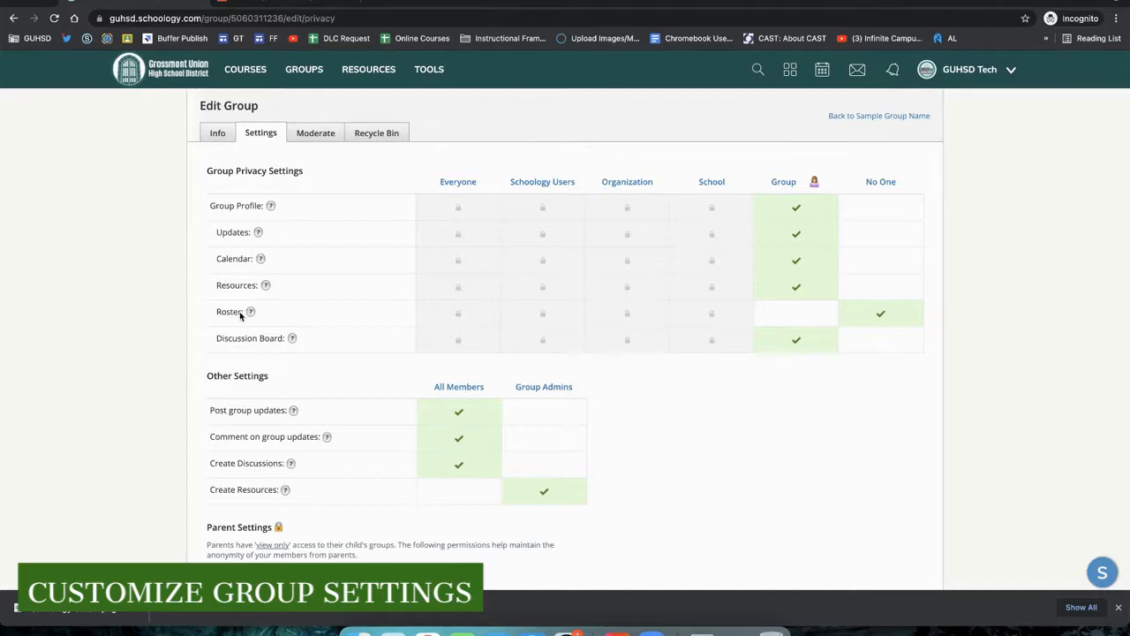
click(799, 314)
- Restrict posting group updates and commenting on group updates to Group Admins only
scroll(735, 405, down, 2)
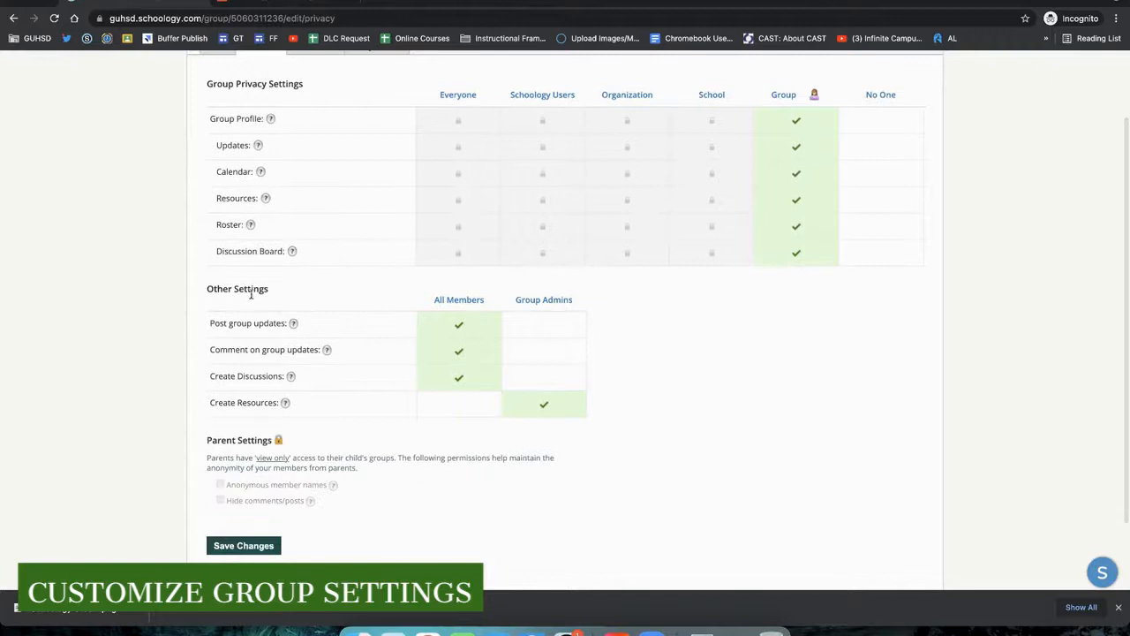
drag(210, 323, 296, 403)
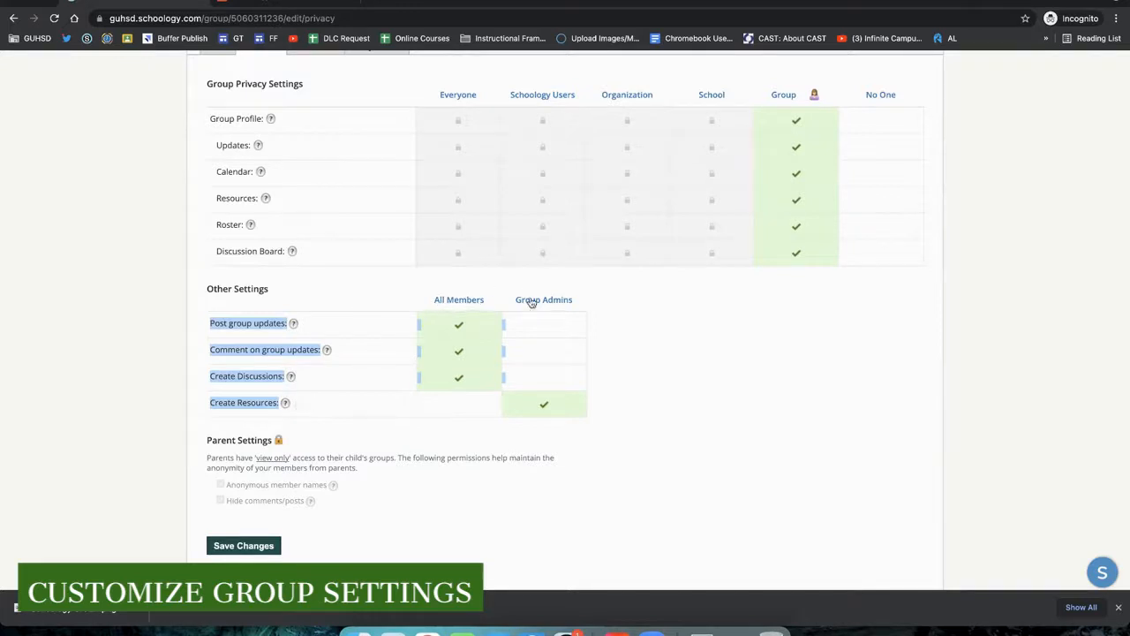
click(206, 301)
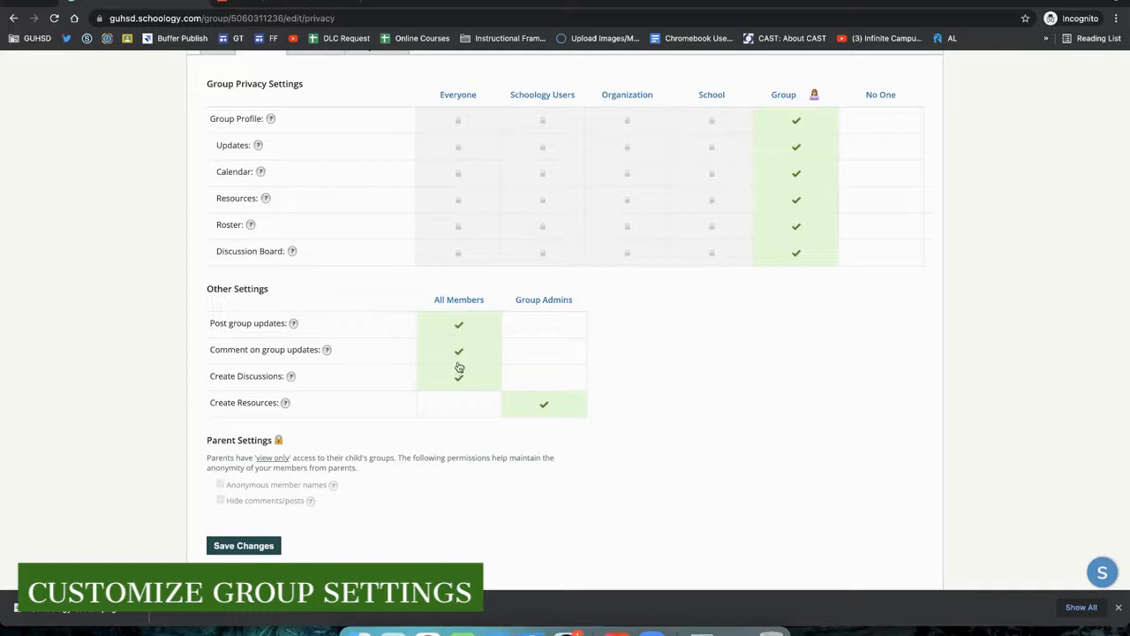
mouse_move(325, 349)
click(543, 351)
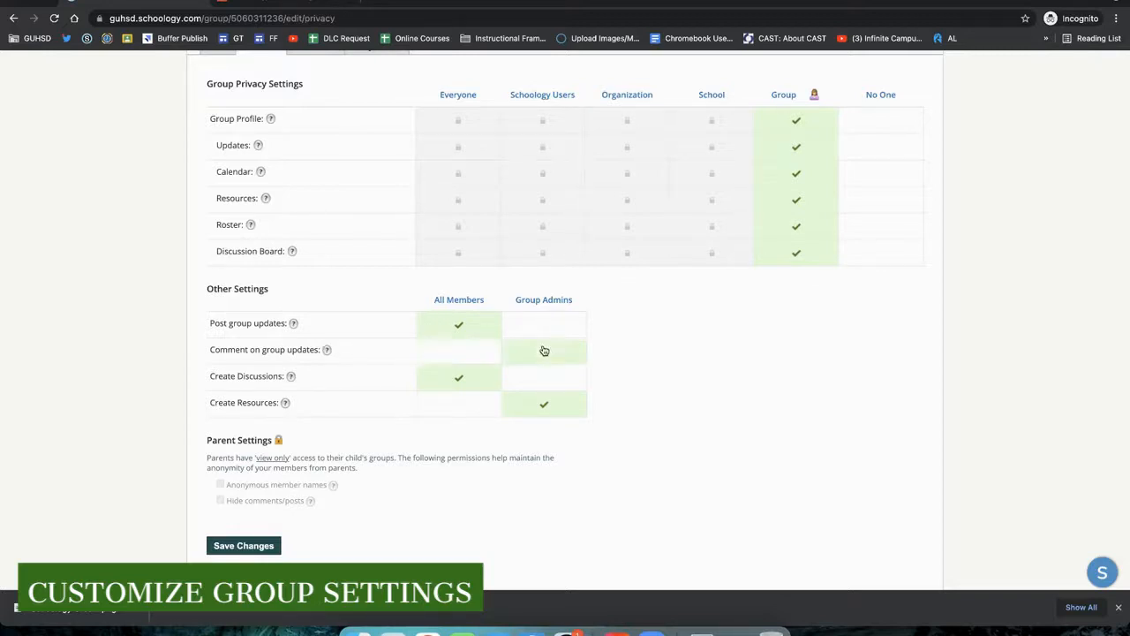
click(545, 326)
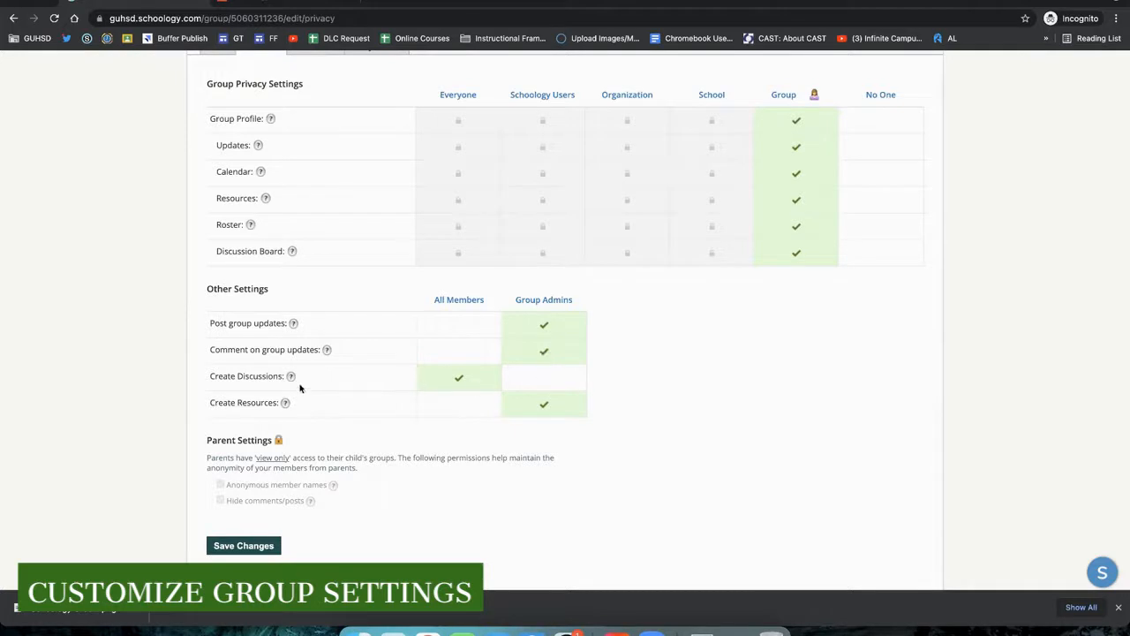
- Examine the Parent Settings options and save the group settings changes
mouse_move(285, 403)
scroll(133, 466, down, 1)
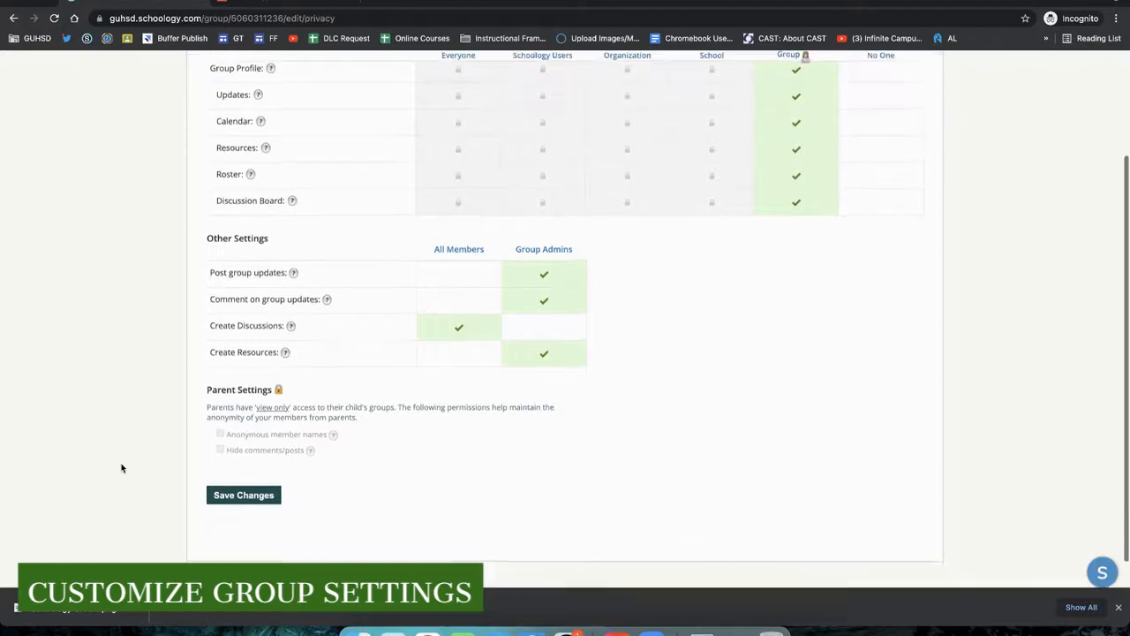
drag(209, 389, 273, 390)
click(172, 391)
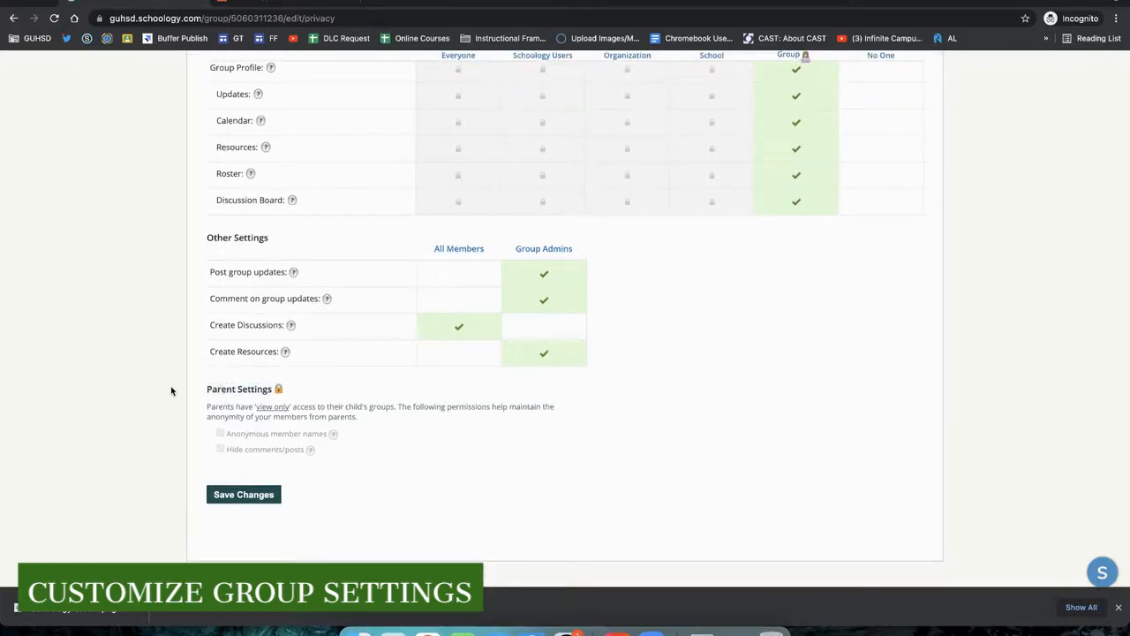
mouse_move(263, 411)
click(258, 498)
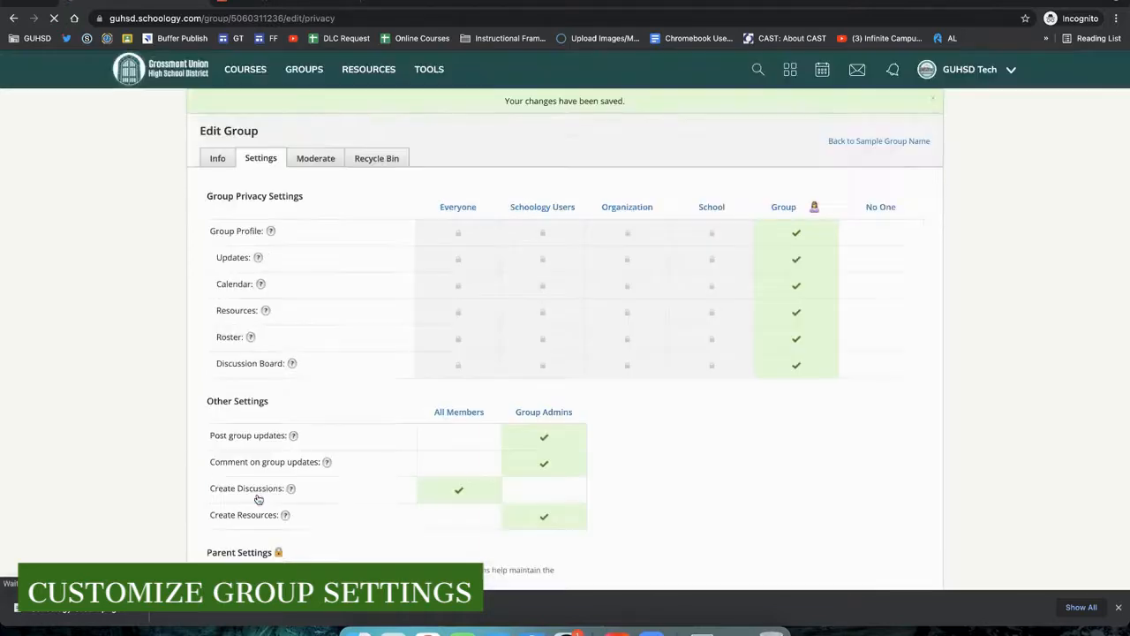
- Open the group's Moderate page, then its Recycle Bin page
click(307, 159)
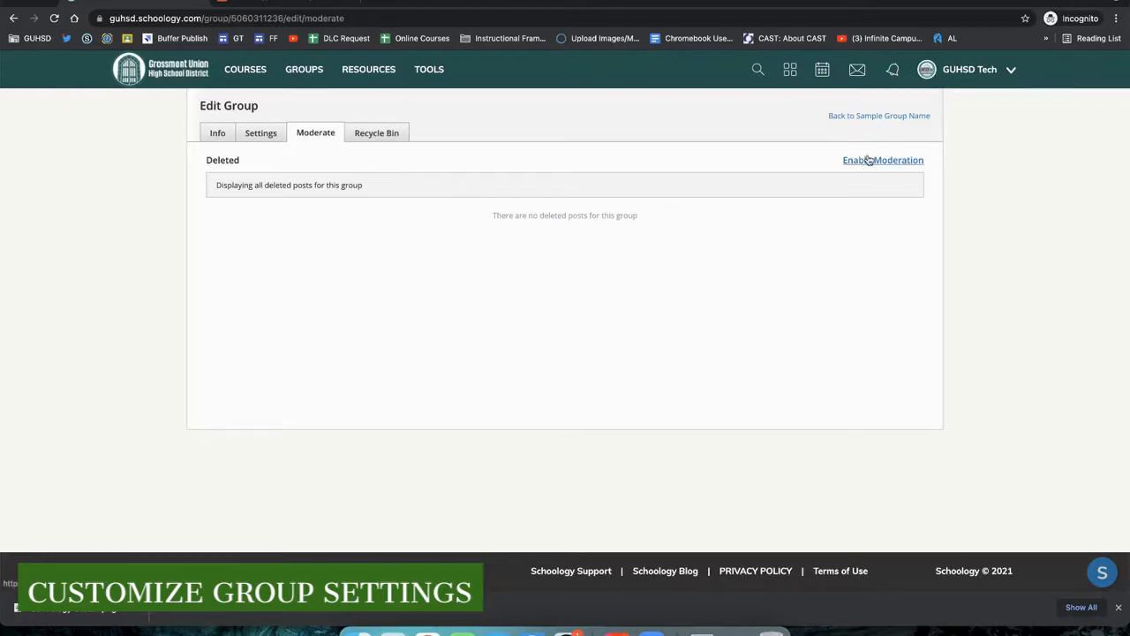
click(378, 134)
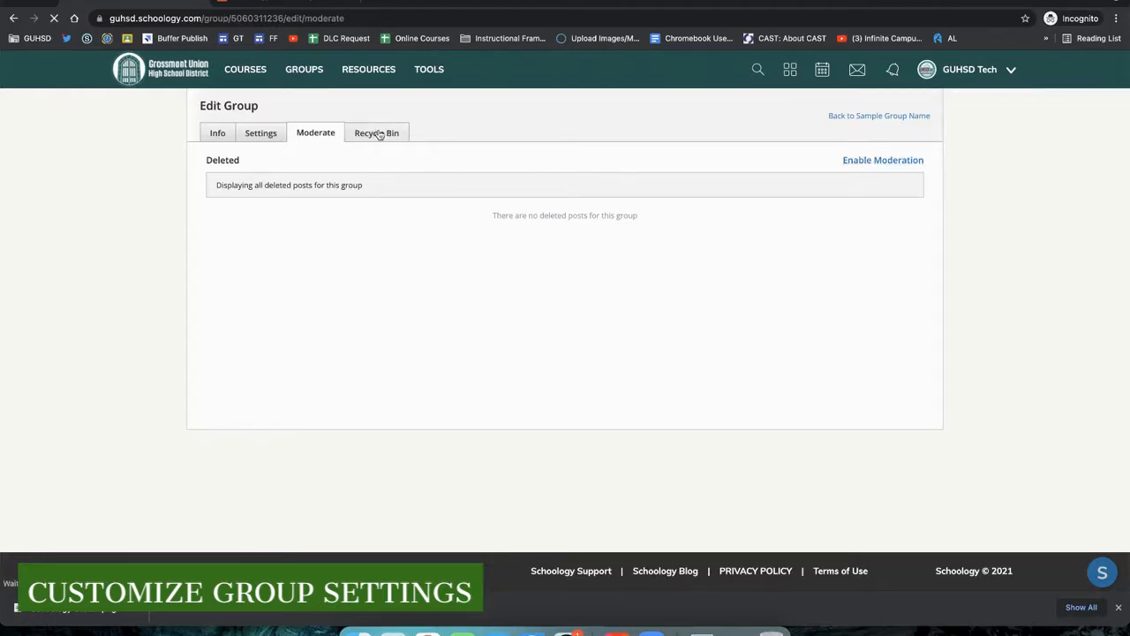